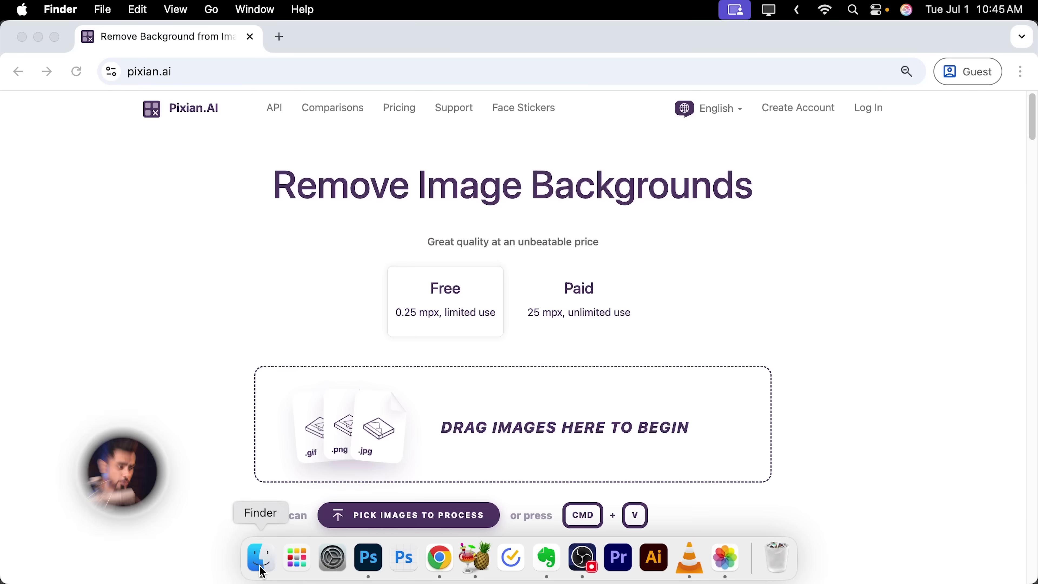
Upload Example 1 - Complex.jpeg to Pixian.AI without cropping it and download the background-removed image
{"action": "left_click", "coordinate": [262, 557]}
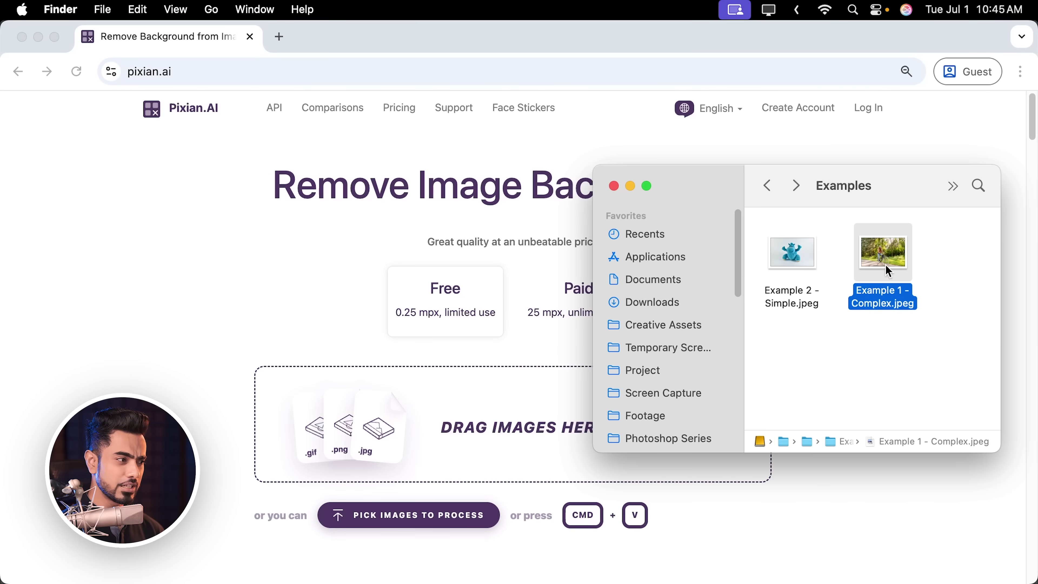
{"action": "left_click_drag", "start_coordinate": [890, 271], "coordinate": [470, 404]}
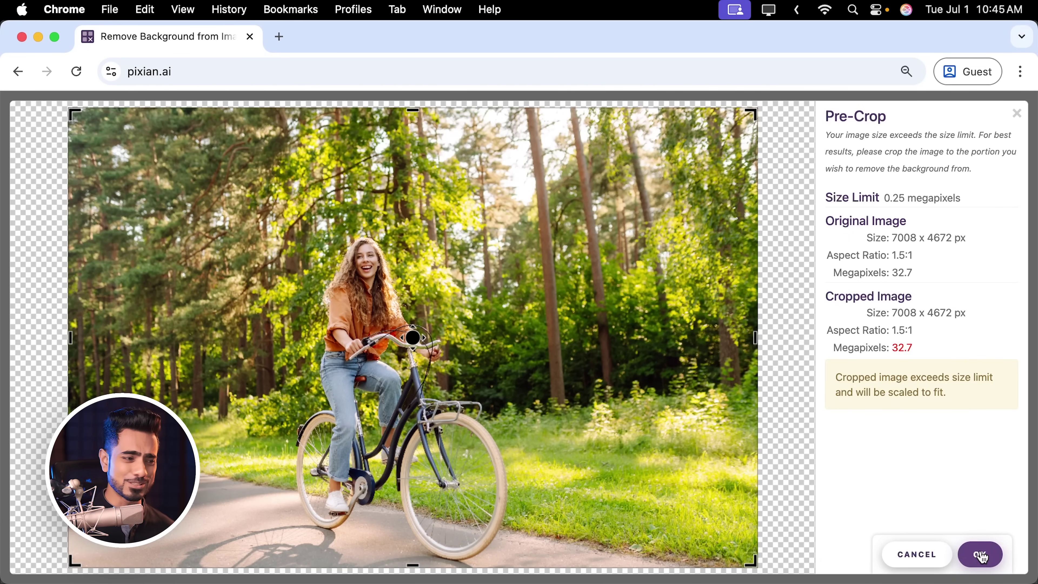
{"action": "left_click", "coordinate": [982, 555]}
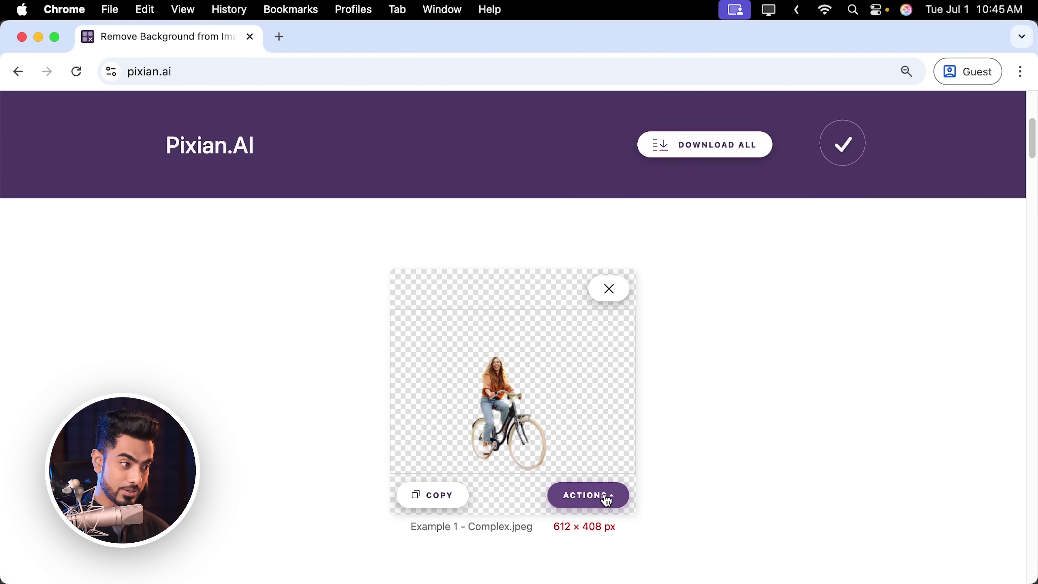
{"action": "left_click", "coordinate": [604, 496]}
{"action": "left_click", "coordinate": [520, 470]}
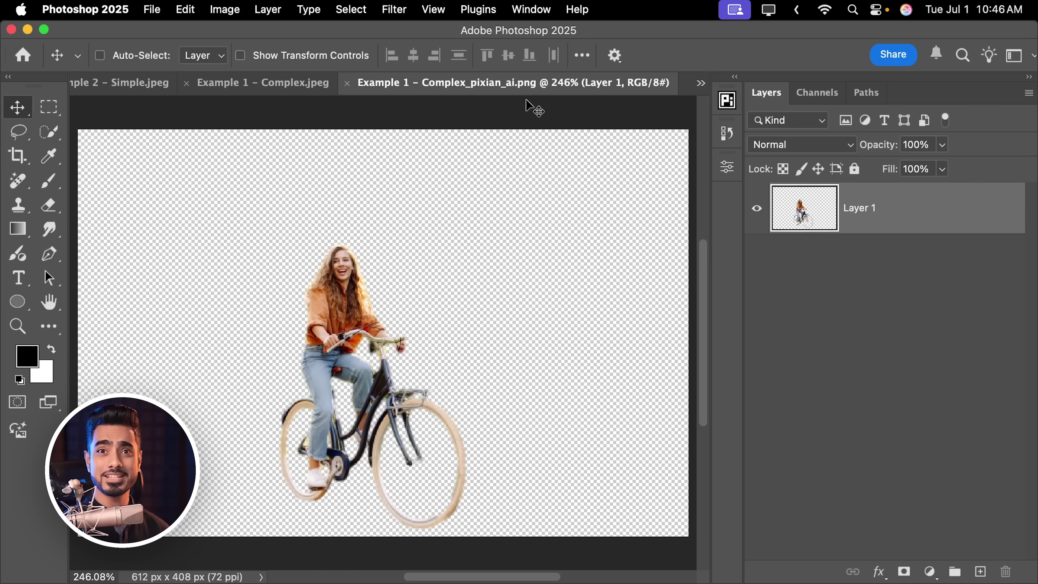
Compare the Pixian.AI cutout with the original photo in Photoshop, toggling Layer 1 and examining its edges up close
{"action": "left_click", "coordinate": [266, 85]}
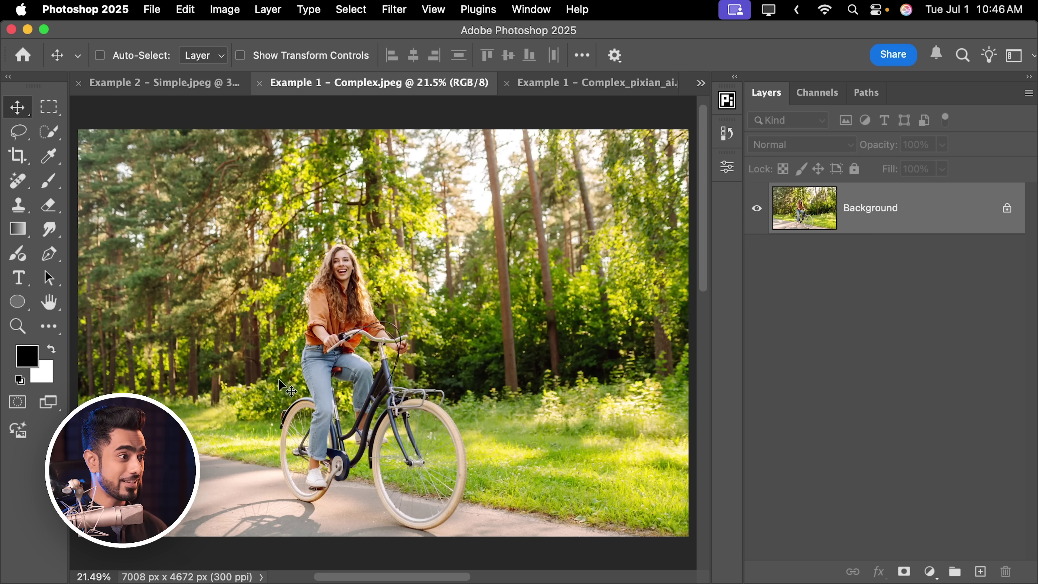
{"action": "left_click", "coordinate": [596, 83]}
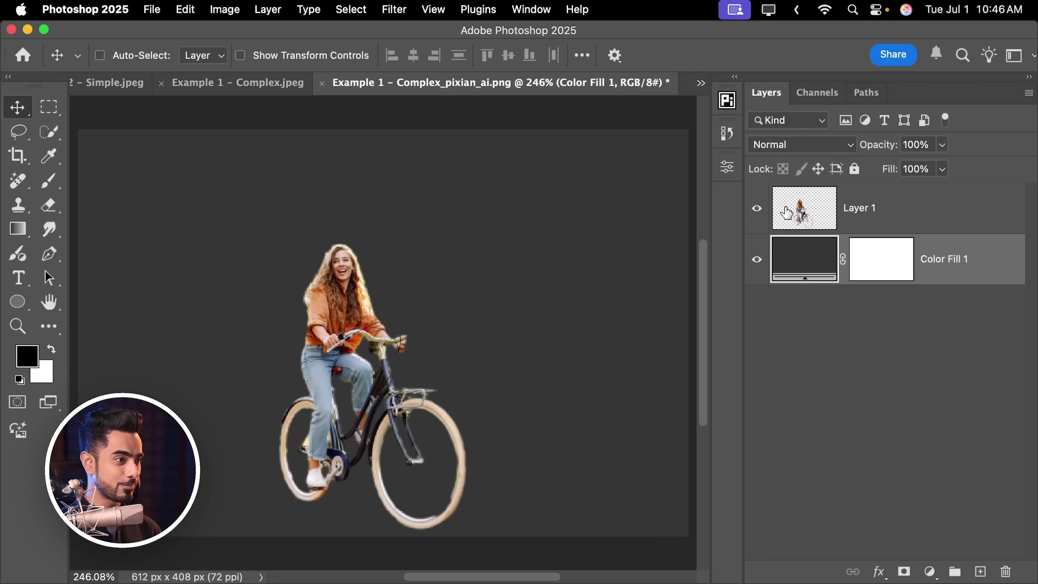
{"action": "left_click", "coordinate": [773, 217]}
{"action": "left_click", "coordinate": [757, 211]}
{"action": "left_click", "coordinate": [757, 210]}
{"action": "scroll", "coordinate": [466, 434], "scroll_direction": "up", "scroll_amount": 8}
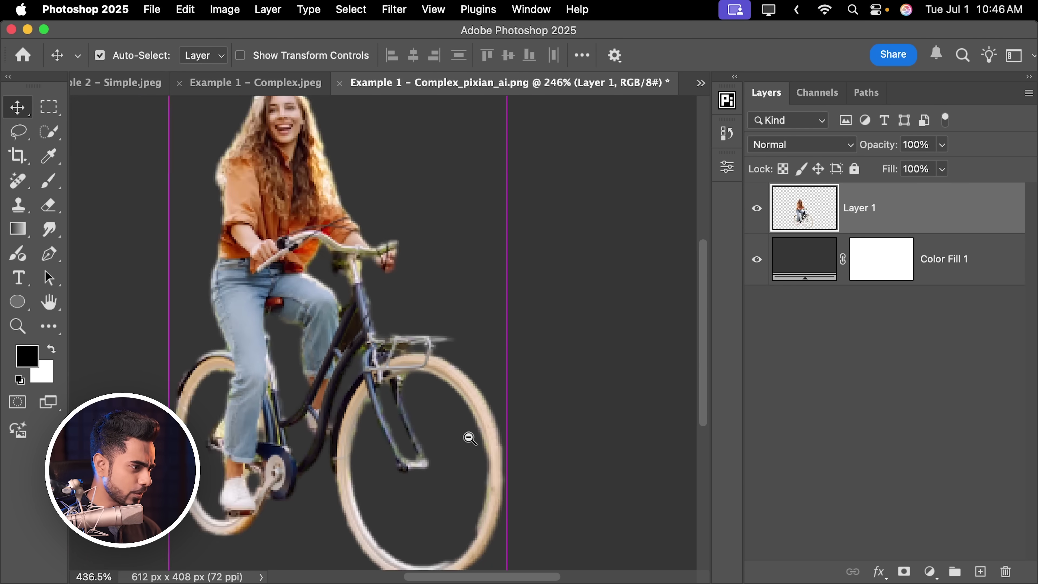
{"action": "scroll", "coordinate": [507, 368], "scroll_direction": "up", "scroll_amount": 10}
{"action": "scroll", "coordinate": [507, 368], "scroll_direction": "left", "scroll_amount": 5}
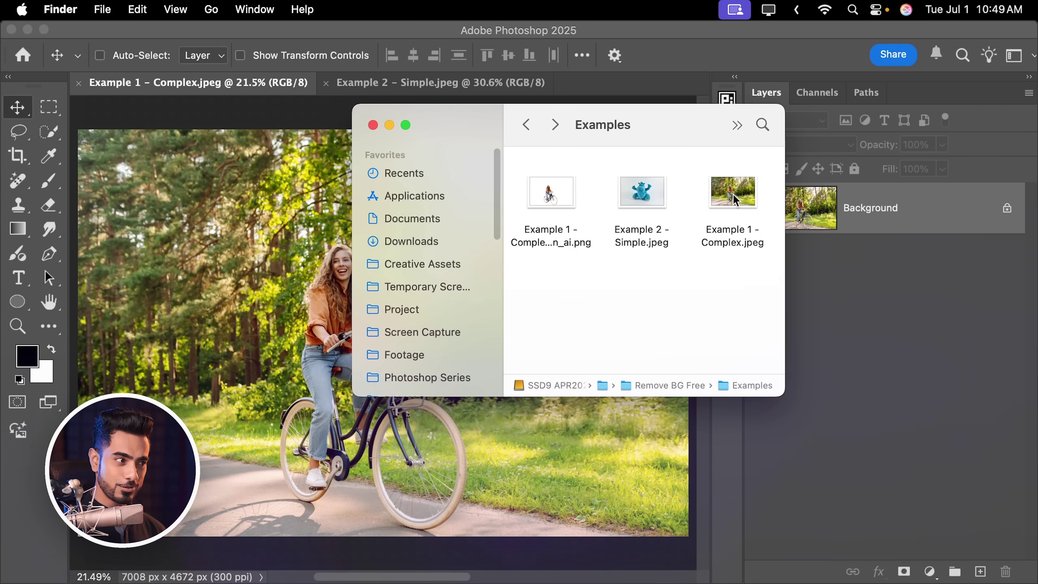
Remove the background of Example 1 - Complex.jpeg with Finder's quick action and reposition the Examples window
{"action": "right_click", "coordinate": [736, 198]}
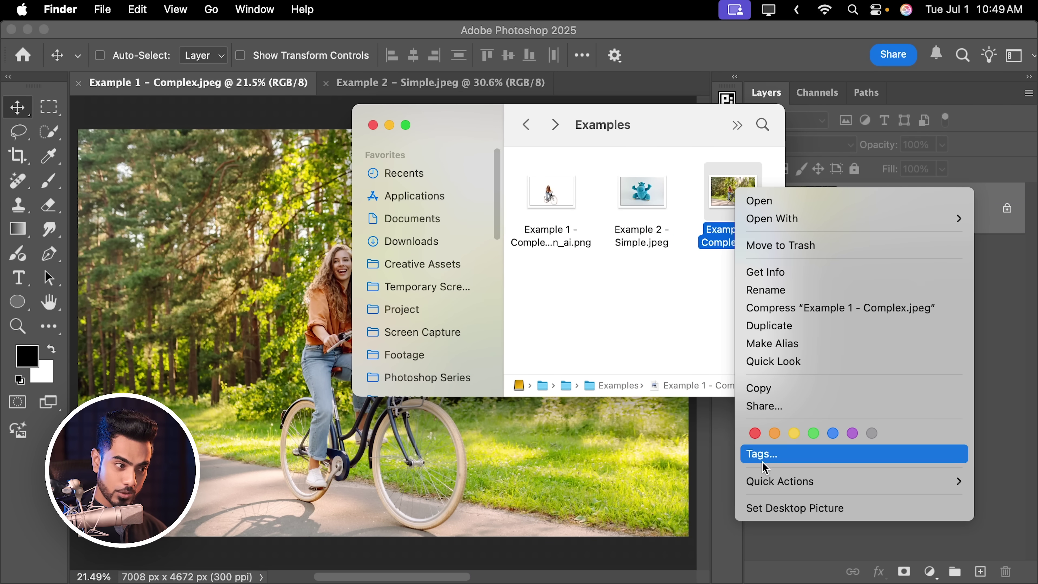
{"action": "mouse_move", "coordinate": [767, 485]}
{"action": "left_click", "coordinate": [680, 540]}
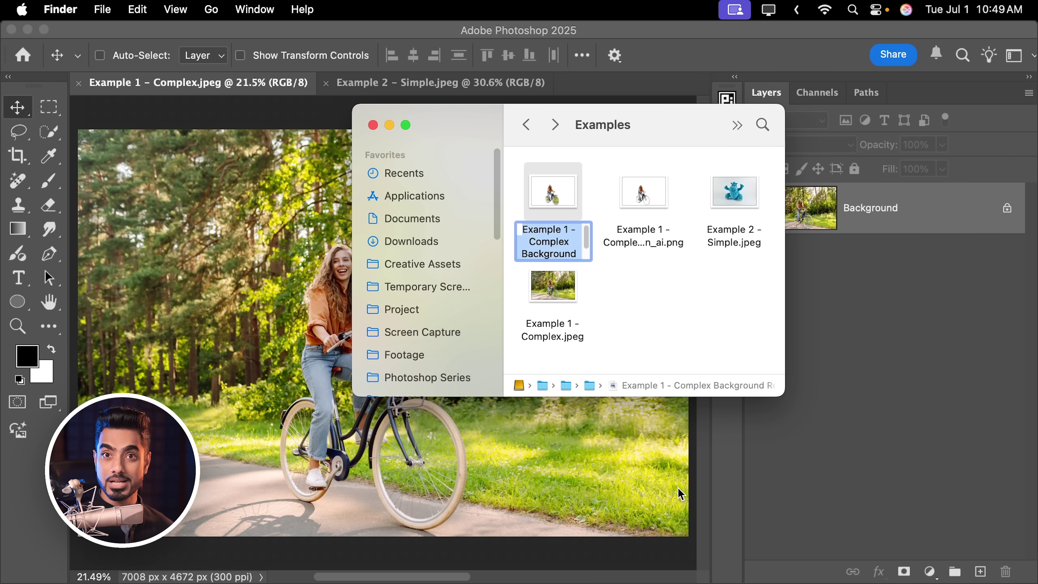
{"action": "left_click_drag", "start_coordinate": [615, 127], "coordinate": [642, 208]}
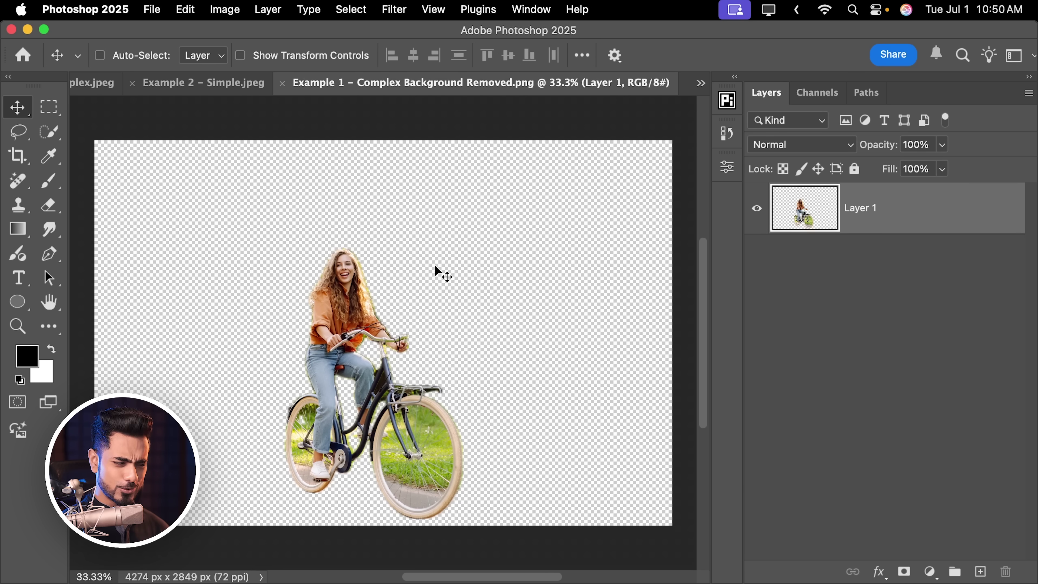
Examine the wheels, handlebar and hair edges of Example 1 - Complex Background Removed.png in Photoshop
{"action": "scroll", "coordinate": [409, 368], "scroll_direction": "up", "scroll_amount": 6}
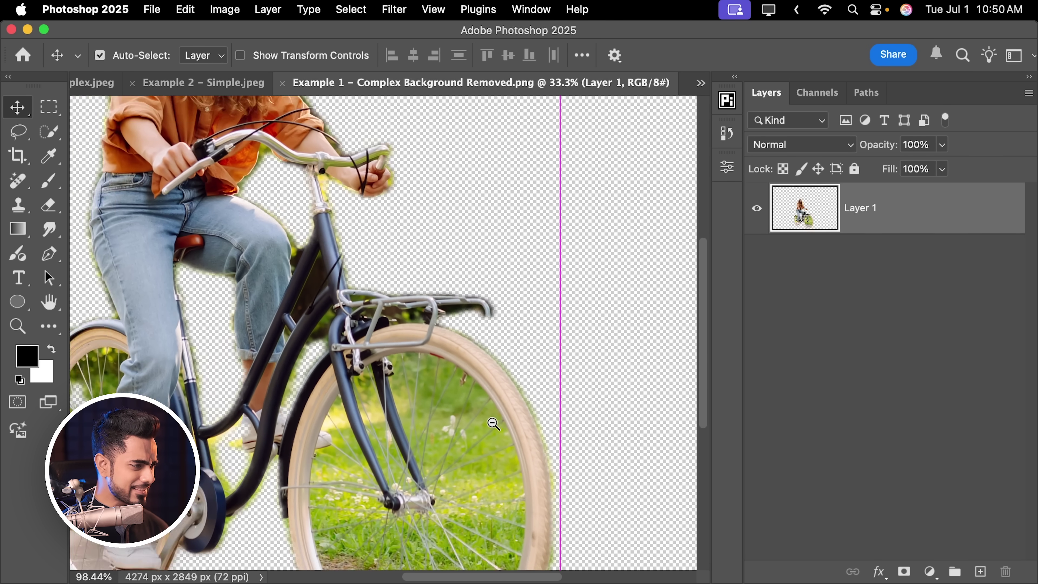
{"action": "scroll", "coordinate": [427, 294], "scroll_direction": "right", "scroll_amount": 3}
{"action": "scroll", "coordinate": [393, 256], "scroll_direction": "up", "scroll_amount": 5}
{"action": "scroll", "coordinate": [393, 256], "scroll_direction": "left", "scroll_amount": 5}
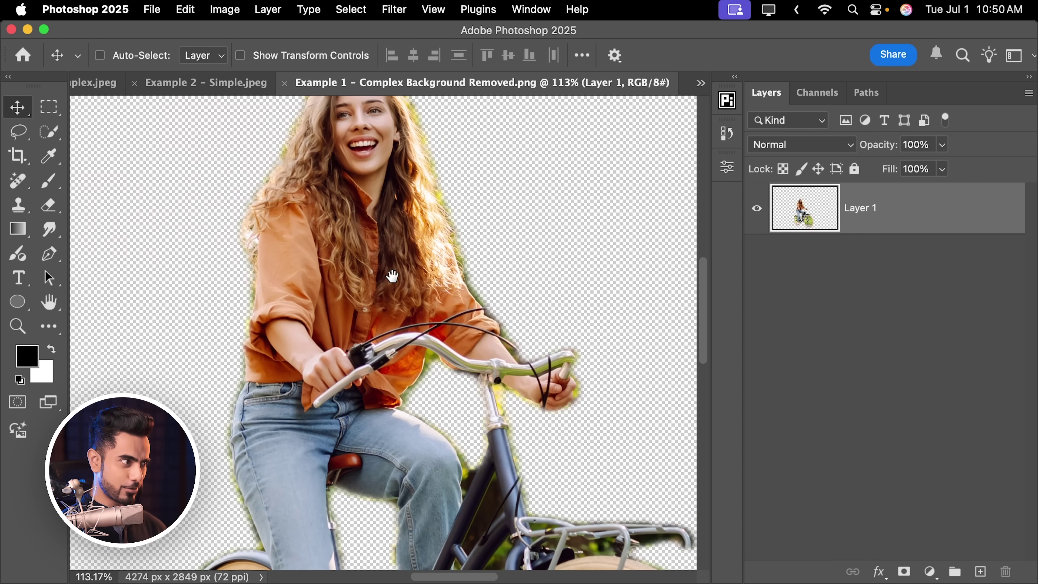
{"action": "scroll", "coordinate": [391, 185], "scroll_direction": "down", "scroll_amount": 4}
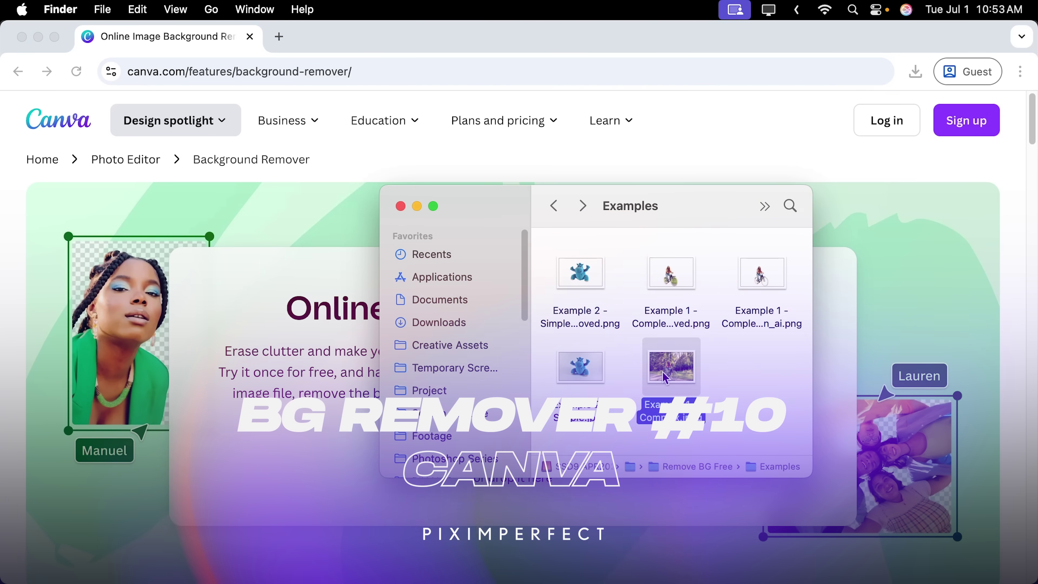
Upload Example 1 - Complex.jpeg to Canva's online background remover and check the spokes of the front wheel
{"action": "left_click_drag", "start_coordinate": [672, 366], "coordinate": [322, 368]}
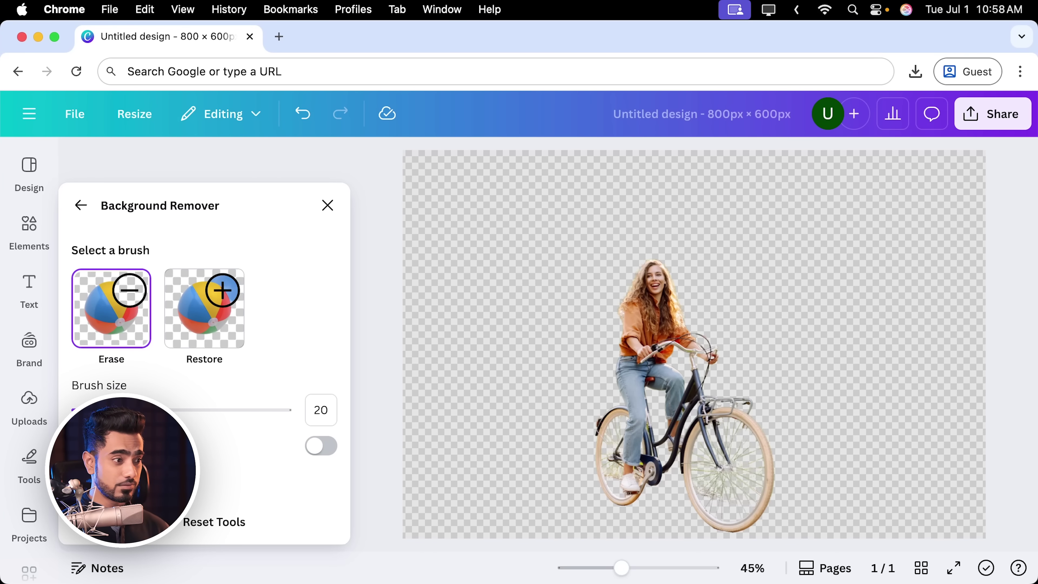
{"action": "mouse_move", "coordinate": [744, 389]}
{"action": "left_mouse_down"}
{"action": "mouse_move", "coordinate": [727, 355]}
{"action": "mouse_move", "coordinate": [698, 358]}
{"action": "mouse_move", "coordinate": [738, 473]}
{"action": "mouse_move", "coordinate": [739, 438]}
{"action": "mouse_move", "coordinate": [743, 459]}
{"action": "left_mouse_up"}
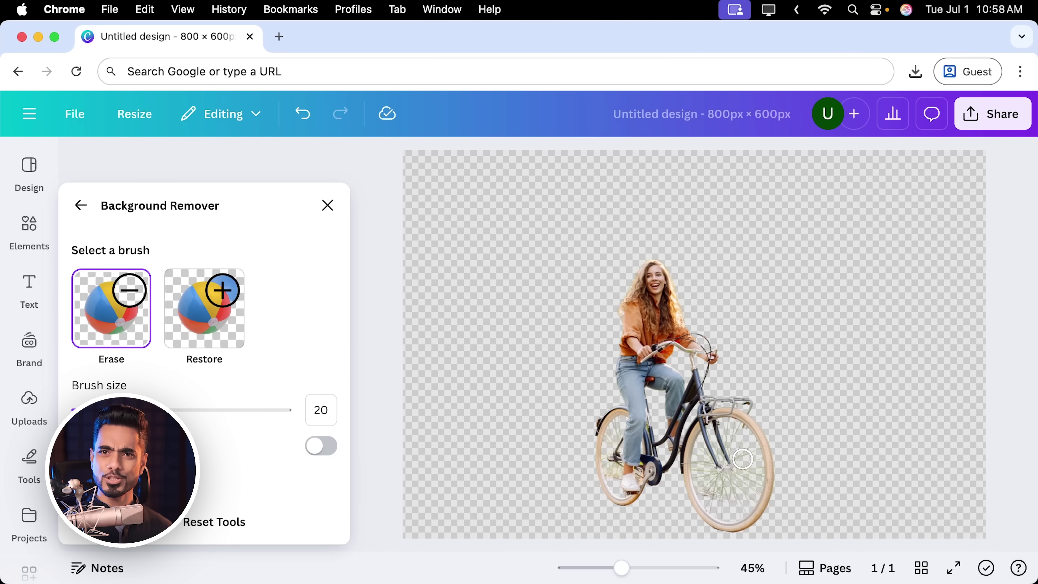
Try to enlarge the Canva design's PNG download with the size multiplier
{"action": "left_click", "coordinate": [994, 121]}
{"action": "left_click", "coordinate": [743, 453]}
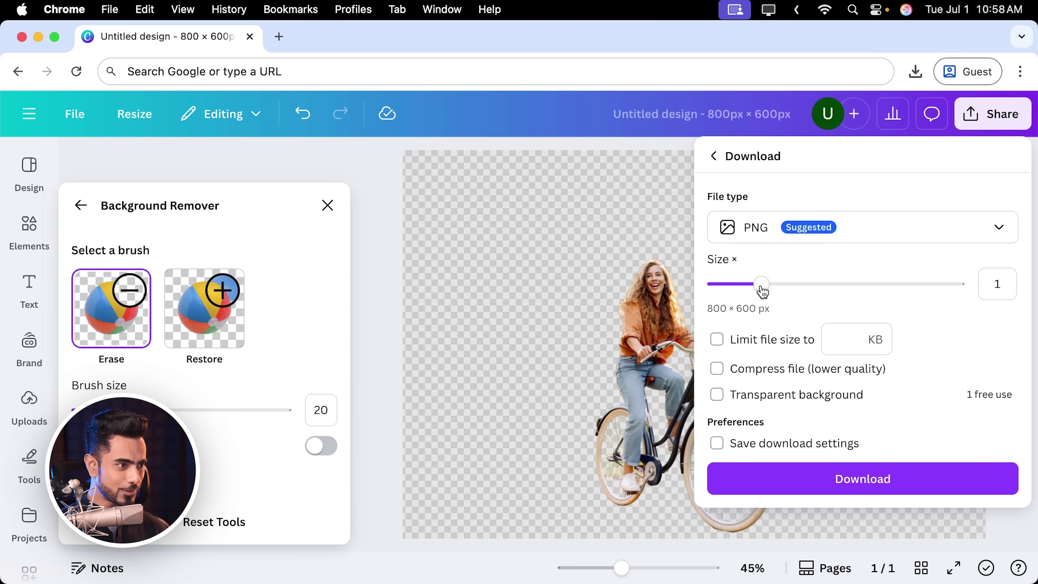
{"action": "left_click_drag", "start_coordinate": [765, 290], "coordinate": [872, 288]}
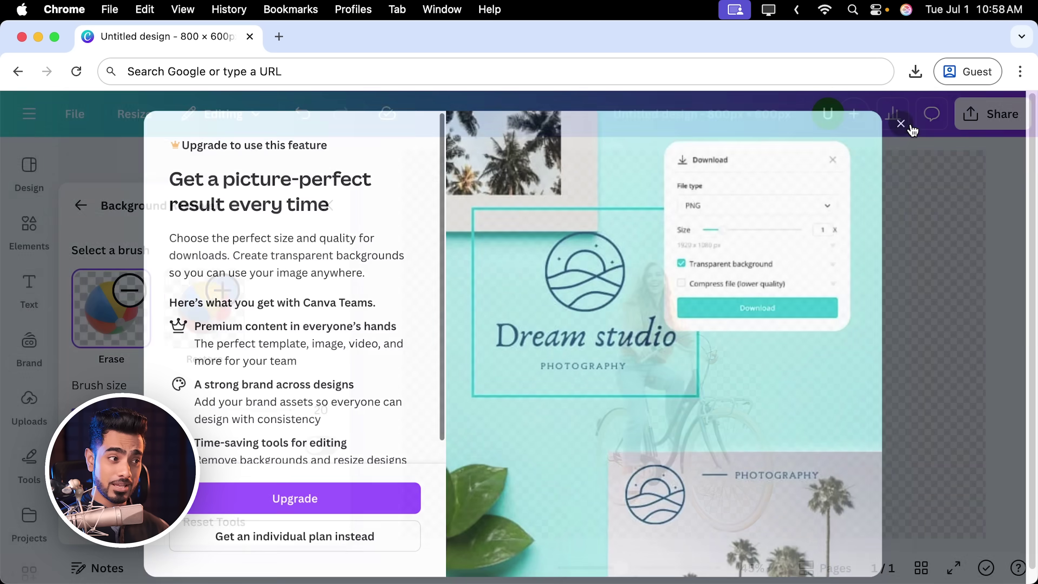
{"action": "left_click", "coordinate": [913, 119]}
Configure the Canva design's PNG download with a transparent background at size 1
{"action": "left_click", "coordinate": [983, 121]}
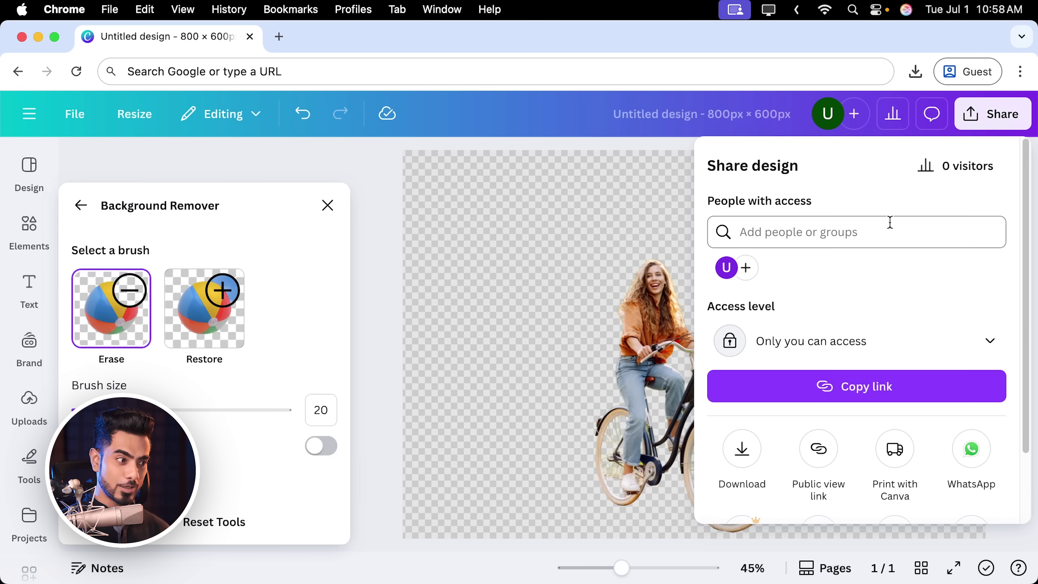
{"action": "left_click", "coordinate": [742, 450]}
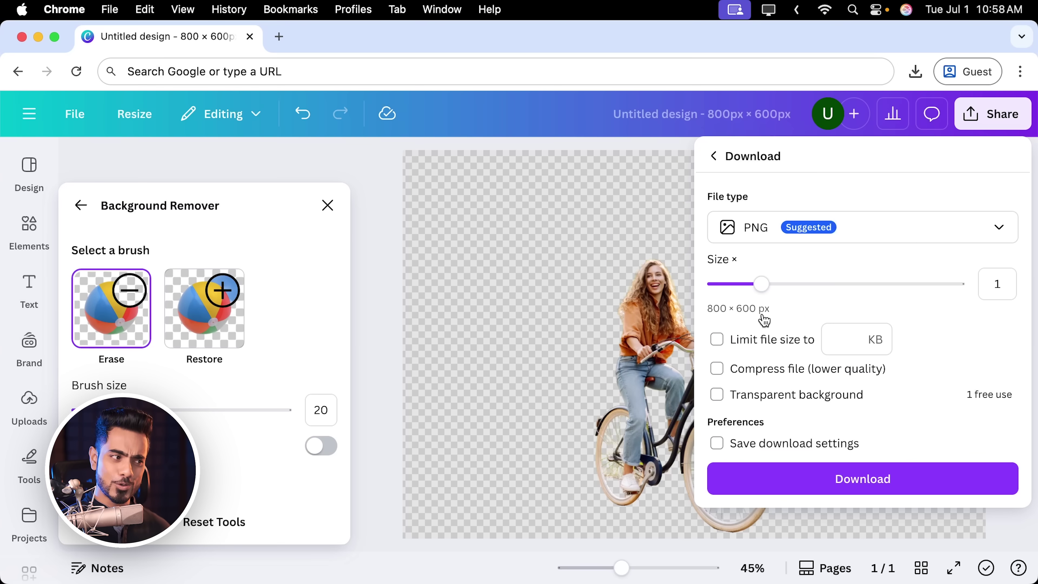
{"action": "left_click", "coordinate": [720, 399]}
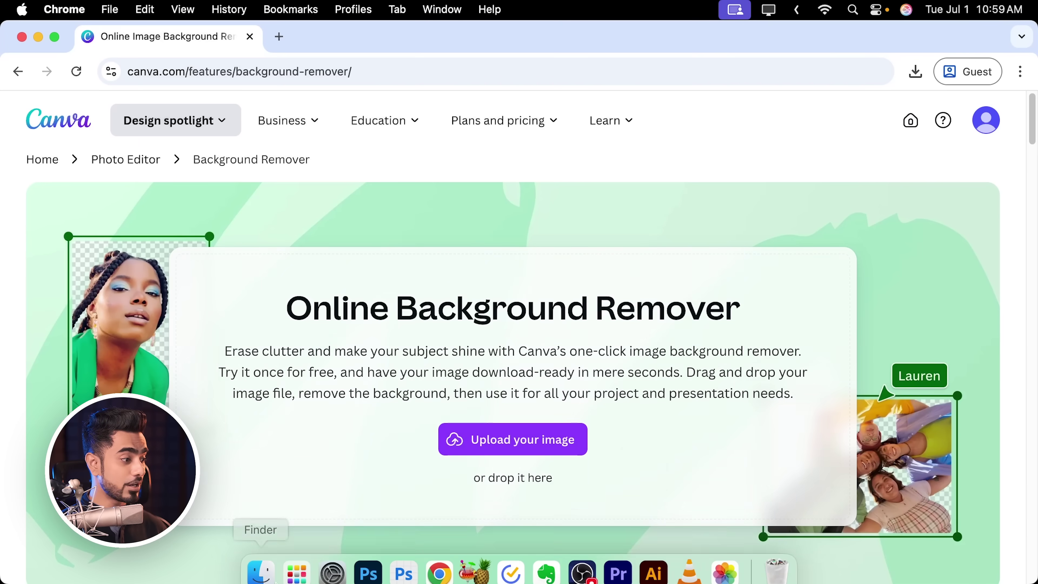
Upload Example 2 - Simple.jpeg from the Examples folder to Canva's background remover
{"action": "left_click", "coordinate": [261, 573]}
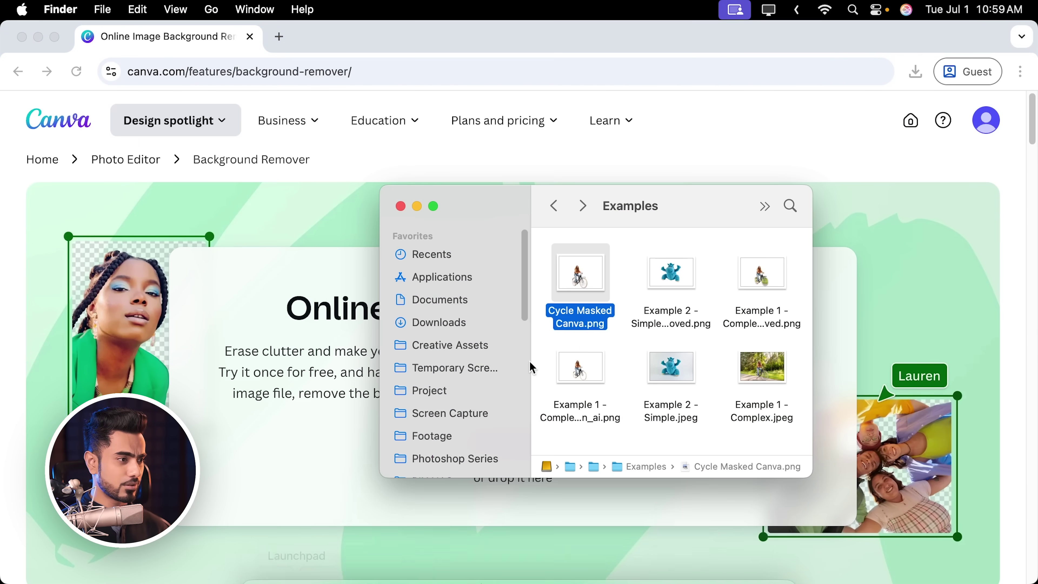
{"action": "left_click_drag", "start_coordinate": [622, 419], "coordinate": [417, 413]}
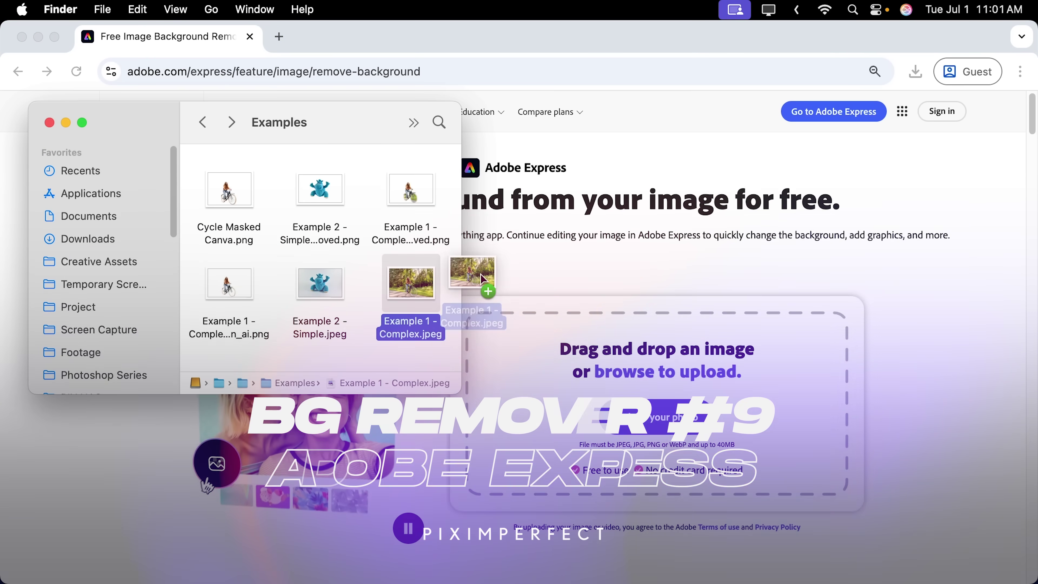
Upload Example 1 - Complex.jpeg to Adobe Express's background remover and review the cutout preview
{"action": "left_click_drag", "start_coordinate": [475, 279], "coordinate": [637, 400]}
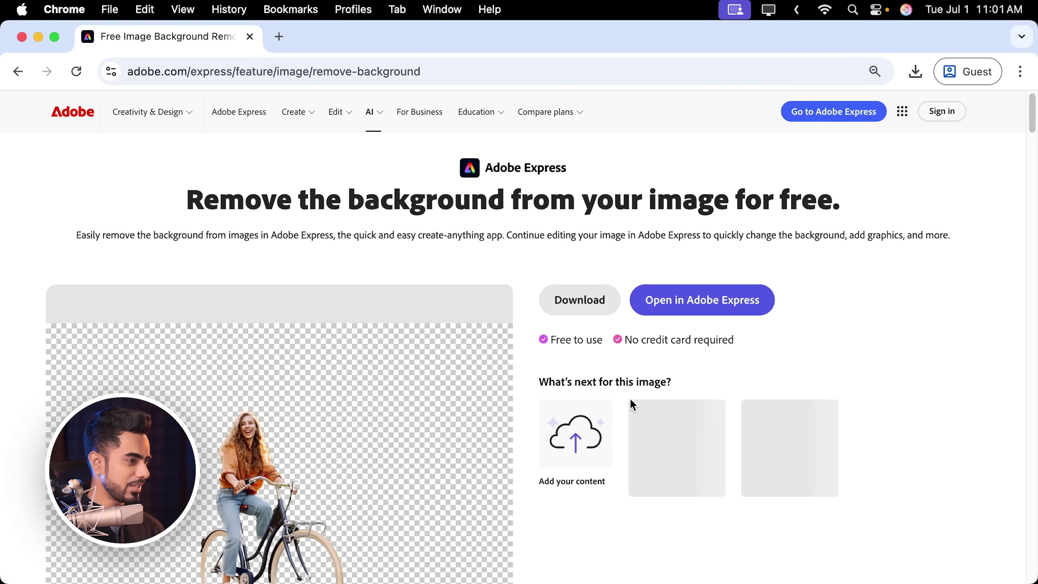
{"action": "scroll", "coordinate": [636, 411], "scroll_direction": "down", "scroll_amount": 3}
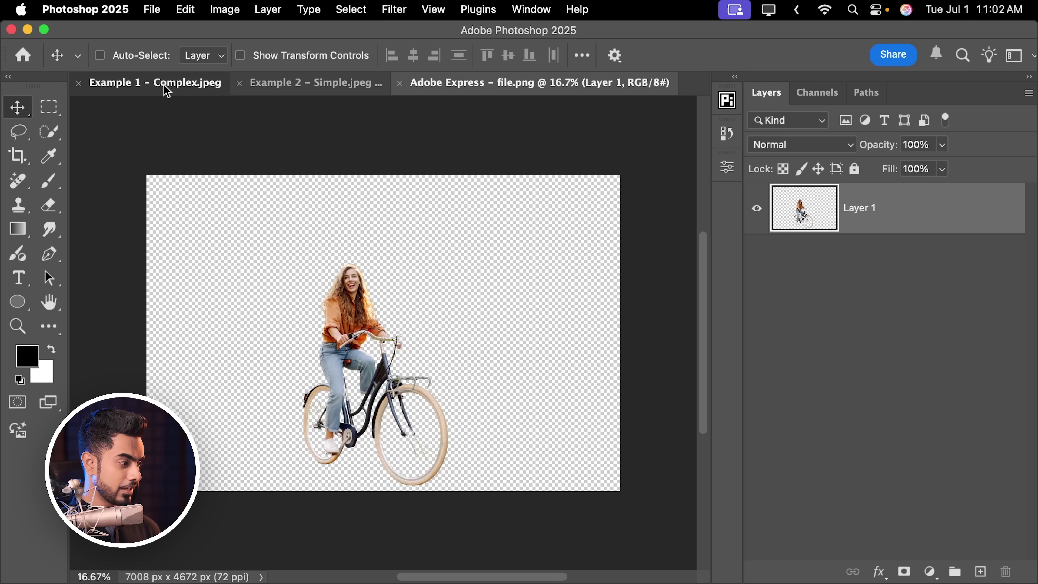
Compare the original Example 1 - Complex.jpeg with the Adobe Express cutout in Photoshop
{"action": "left_click", "coordinate": [166, 87]}
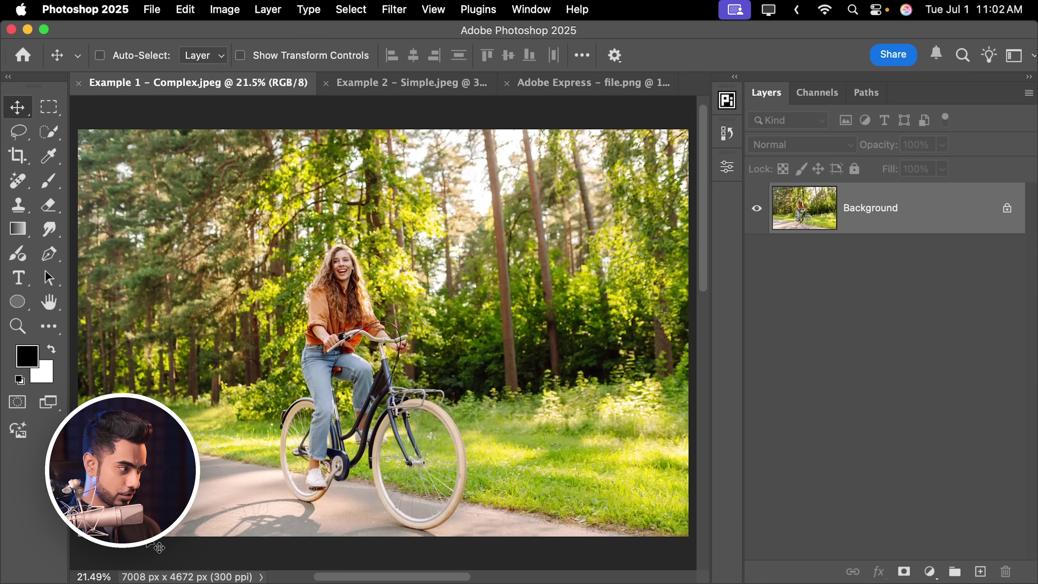
{"action": "left_click", "coordinate": [571, 84]}
{"action": "scroll", "coordinate": [384, 333], "scroll_direction": "up", "scroll_amount": 2}
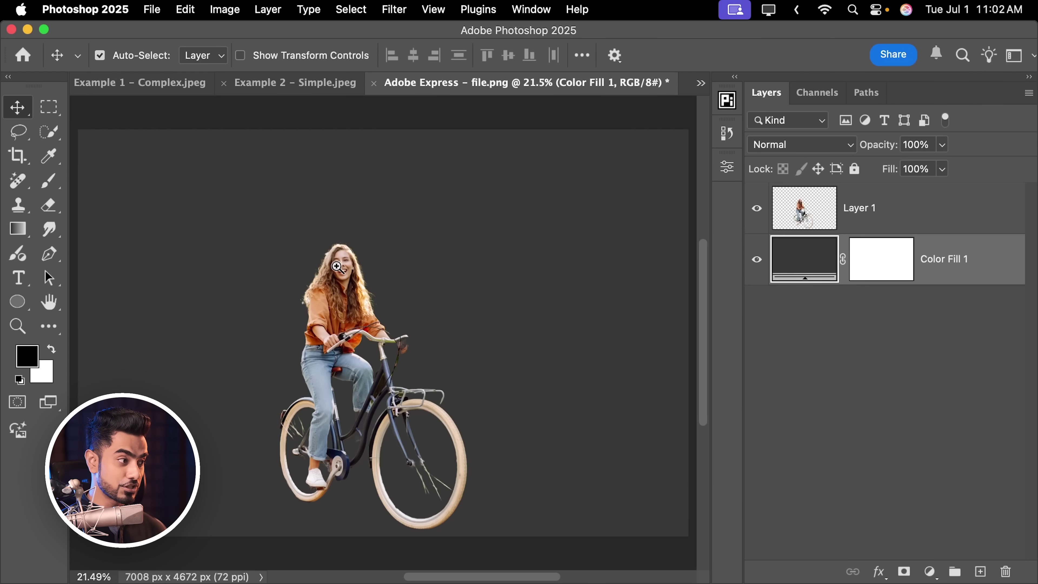
Examine the hair, basket, wheels and hands of the Adobe Express cyclist cutout against the dark fill
{"action": "left_click_drag", "start_coordinate": [337, 267], "coordinate": [449, 252]}
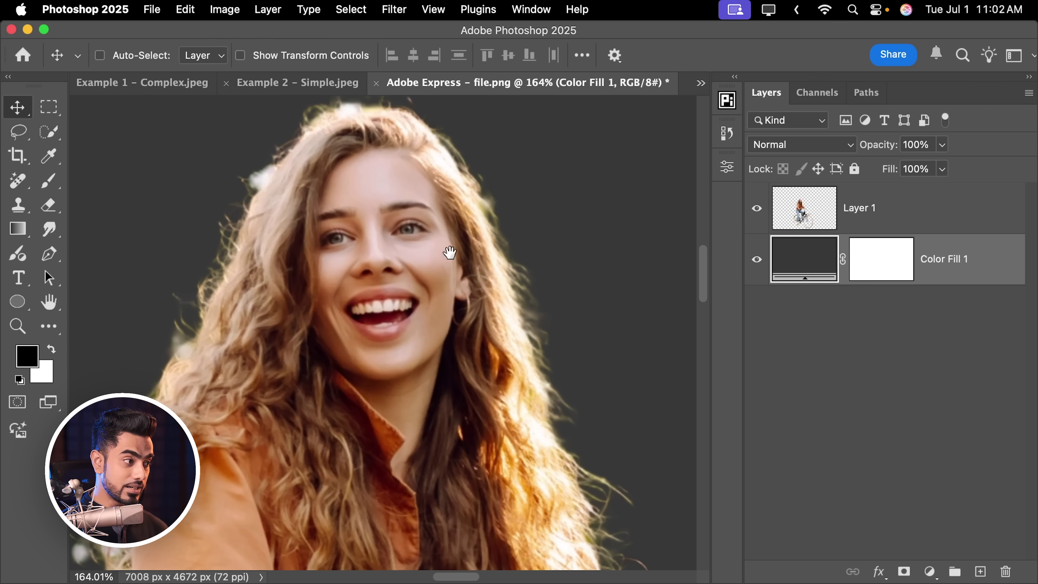
{"action": "scroll", "coordinate": [516, 461], "scroll_direction": "down", "scroll_amount": 20}
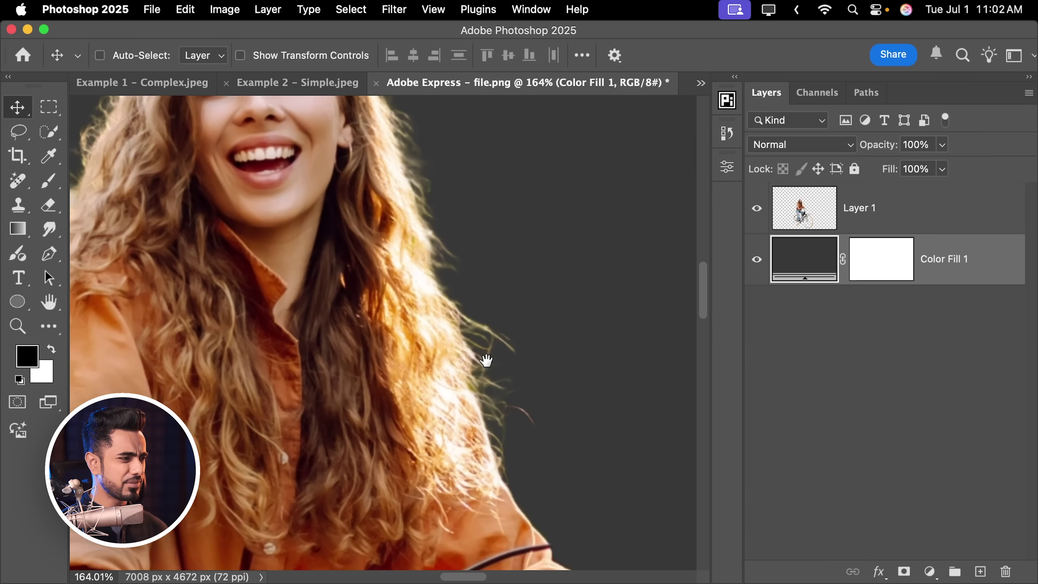
{"action": "scroll", "coordinate": [495, 374], "scroll_direction": "down", "scroll_amount": 6}
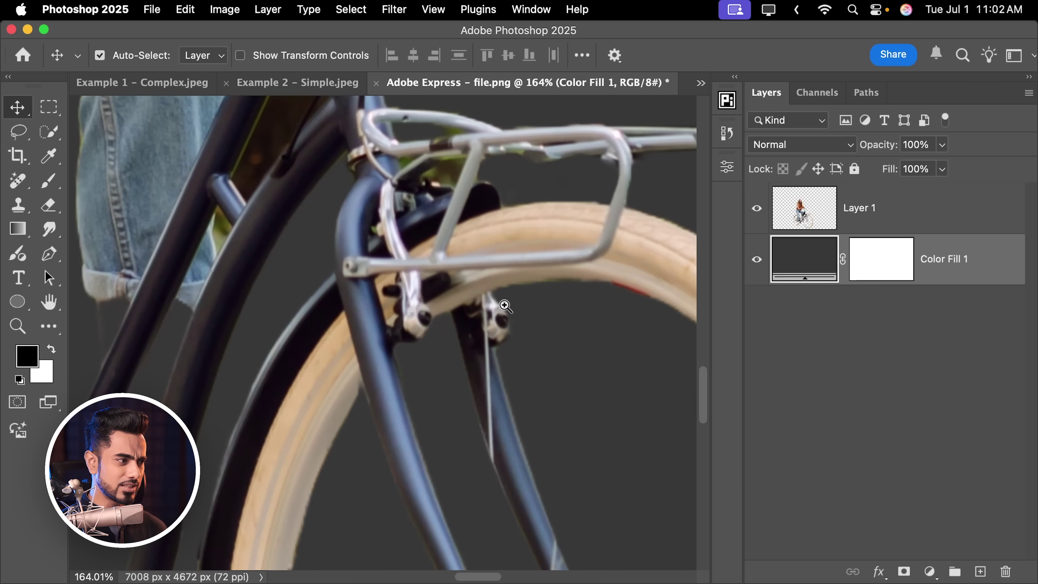
{"action": "scroll", "coordinate": [498, 302], "scroll_direction": "down", "scroll_amount": 5}
{"action": "scroll", "coordinate": [346, 282], "scroll_direction": "up", "scroll_amount": 8}
{"action": "scroll", "coordinate": [345, 282], "scroll_direction": "left", "scroll_amount": 5}
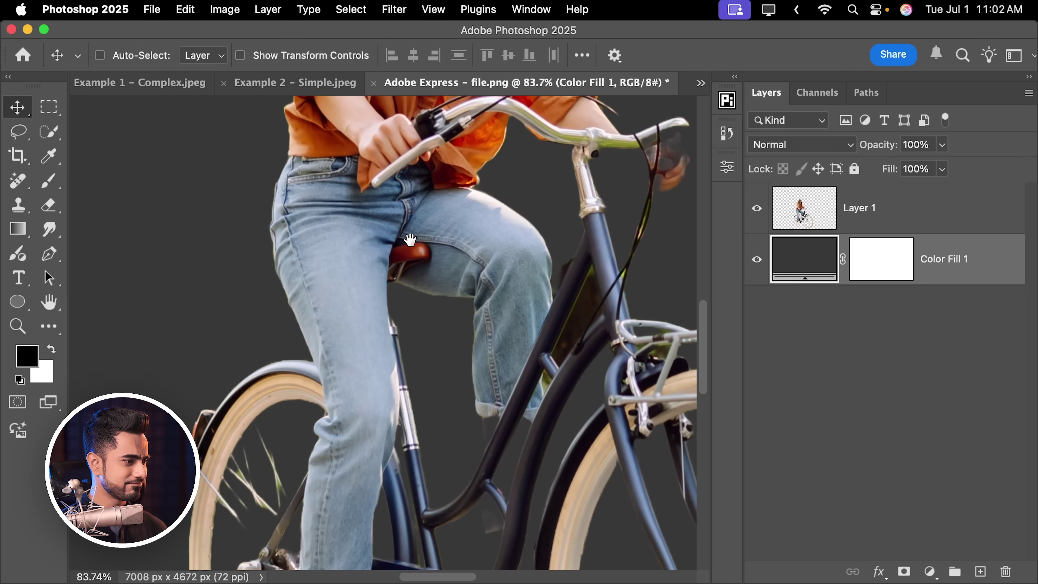
{"action": "key", "text": "super+0"}
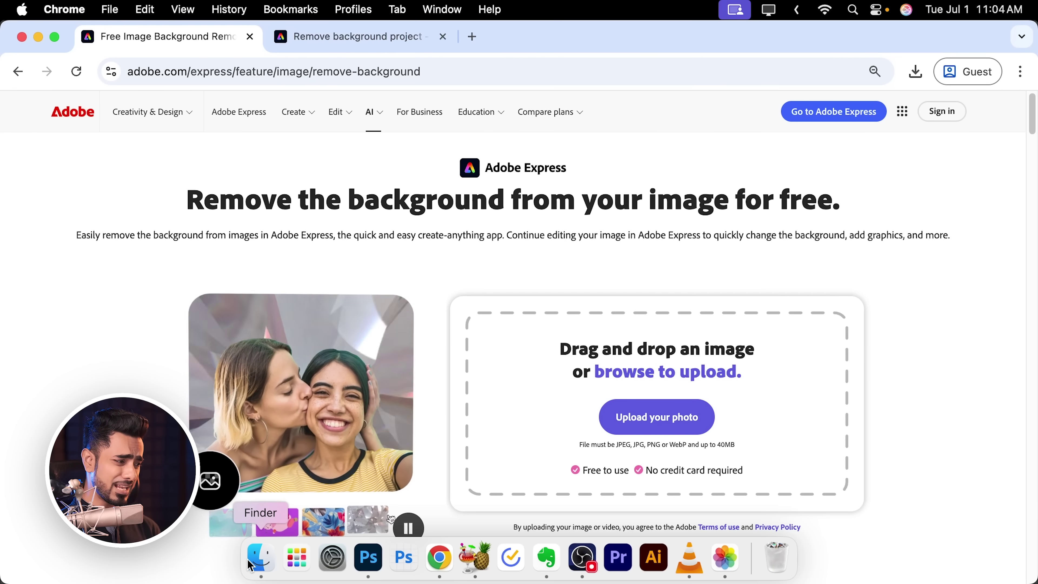
Upload Example 2 - Simple.jpeg from Finder to Adobe Express's background remover
{"action": "left_click", "coordinate": [261, 563]}
{"action": "left_click_drag", "start_coordinate": [423, 215], "coordinate": [669, 406]}
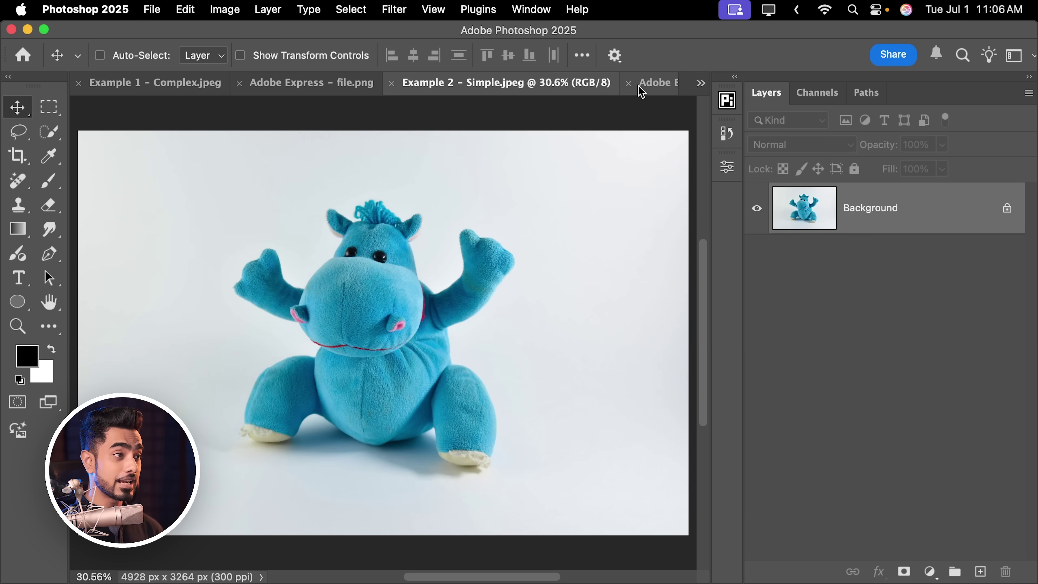
Examine the edges of the hippo toy cutout in Adobe Express - file (1).png in Photoshop
{"action": "left_click", "coordinate": [653, 88]}
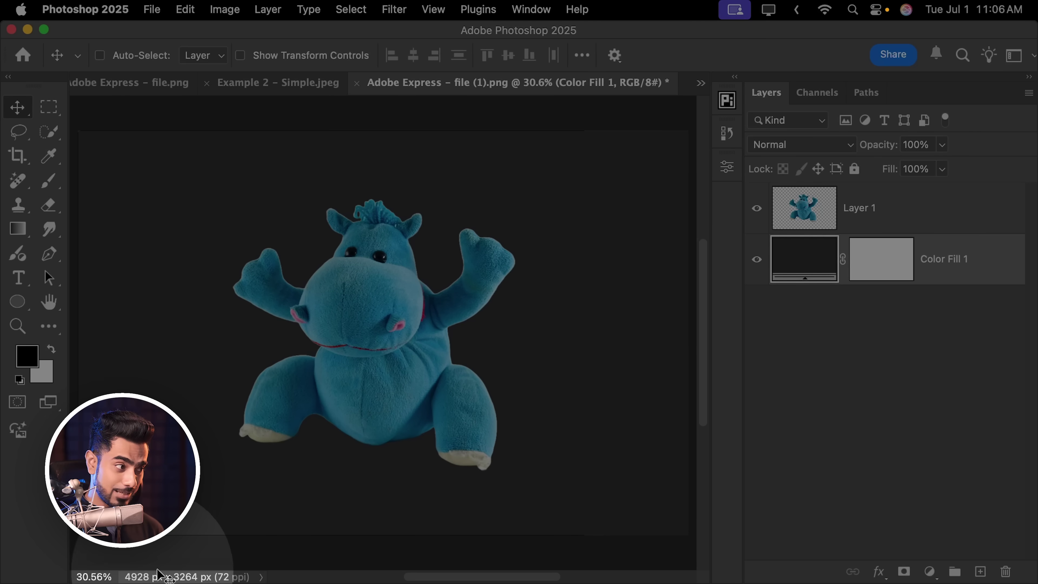
{"action": "scroll", "coordinate": [441, 197], "scroll_direction": "up", "scroll_amount": 5}
{"action": "scroll", "coordinate": [480, 260], "scroll_direction": "up", "scroll_amount": 3}
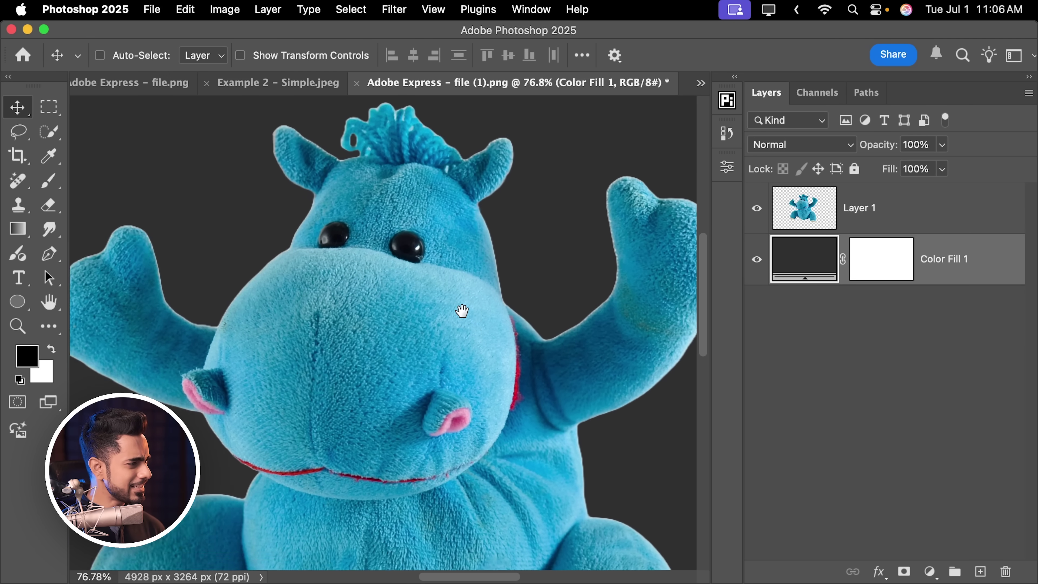
Check the lower body edges of the Adobe Express hippo cutout
{"action": "scroll", "coordinate": [425, 254], "scroll_direction": "down", "scroll_amount": 10}
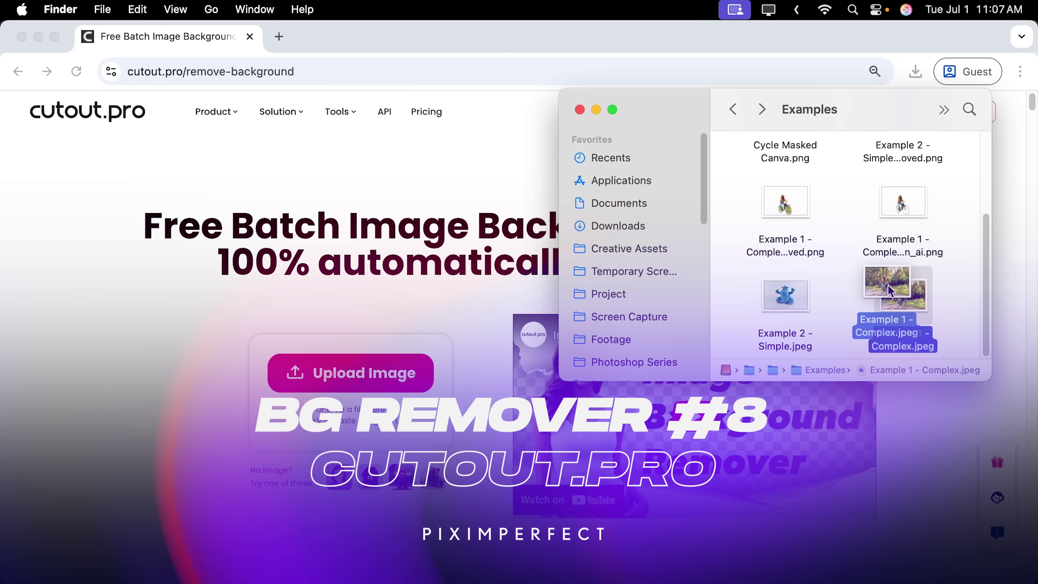
Upload Example 1 - Complex.jpeg from Finder to cutout.pro's background remover and download the free version of the result
{"action": "left_click_drag", "start_coordinate": [904, 294], "coordinate": [365, 359]}
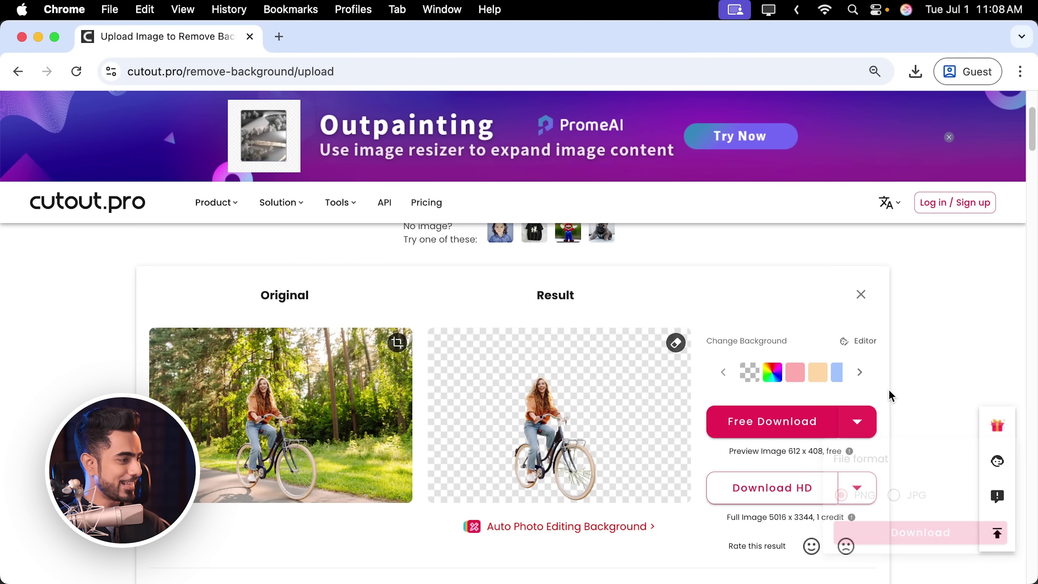
{"action": "left_click", "coordinate": [815, 426]}
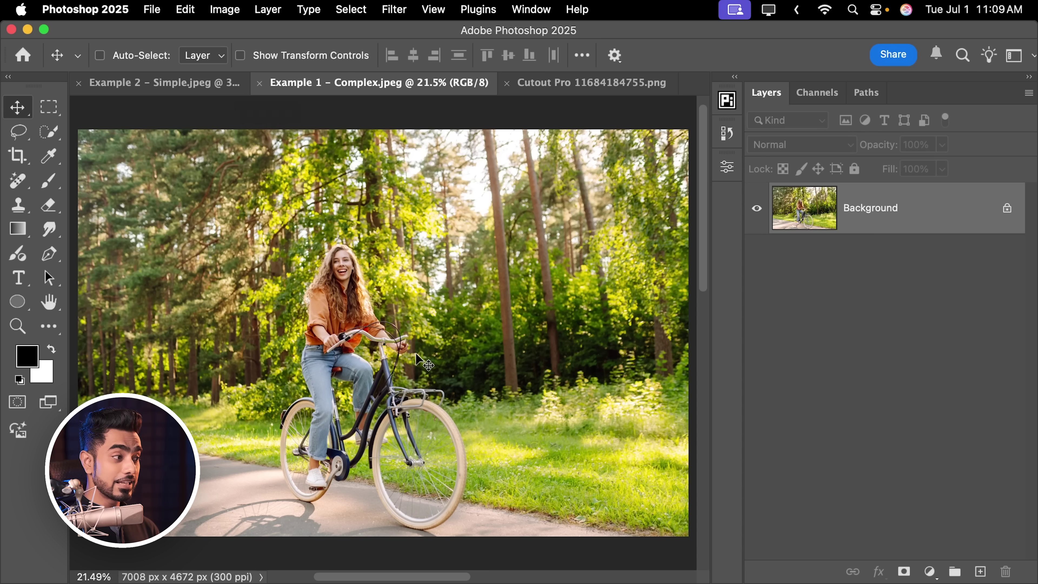
Switch from the original photo to the Cutout Pro cyclist cutout in Photoshop and examine its frame, basket and wheel edges up close
{"action": "left_click", "coordinate": [578, 86]}
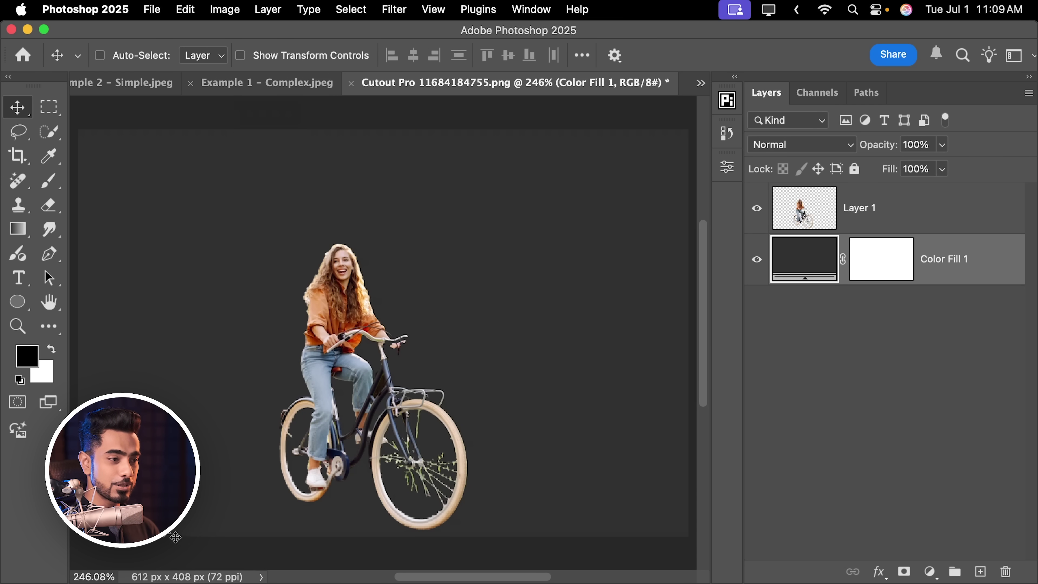
{"action": "scroll", "coordinate": [485, 422], "scroll_direction": "up", "scroll_amount": 5}
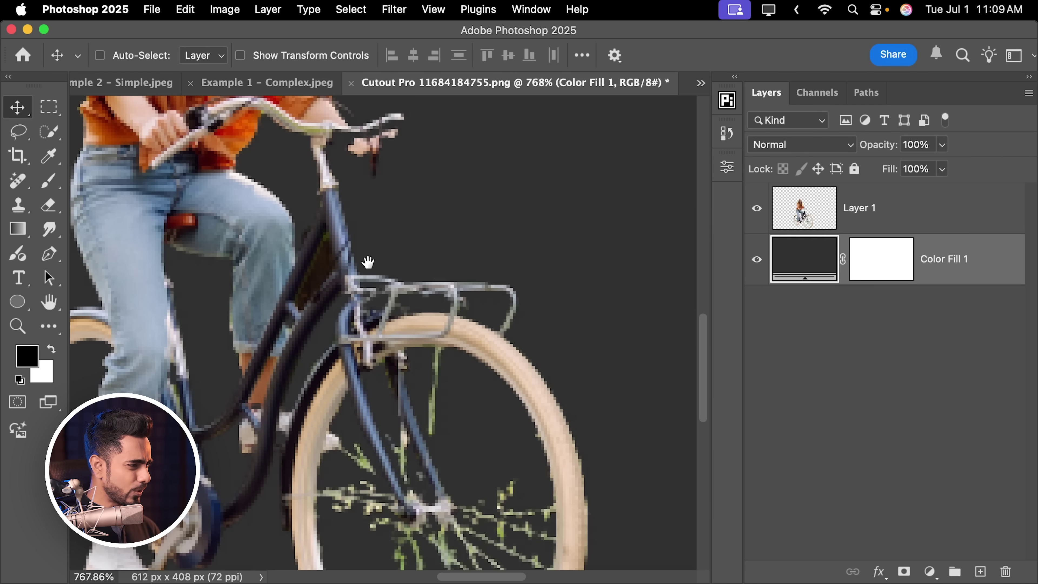
{"action": "scroll", "coordinate": [408, 320], "scroll_direction": "up", "scroll_amount": 5}
{"action": "left_click_drag", "start_coordinate": [429, 269], "coordinate": [452, 309]}
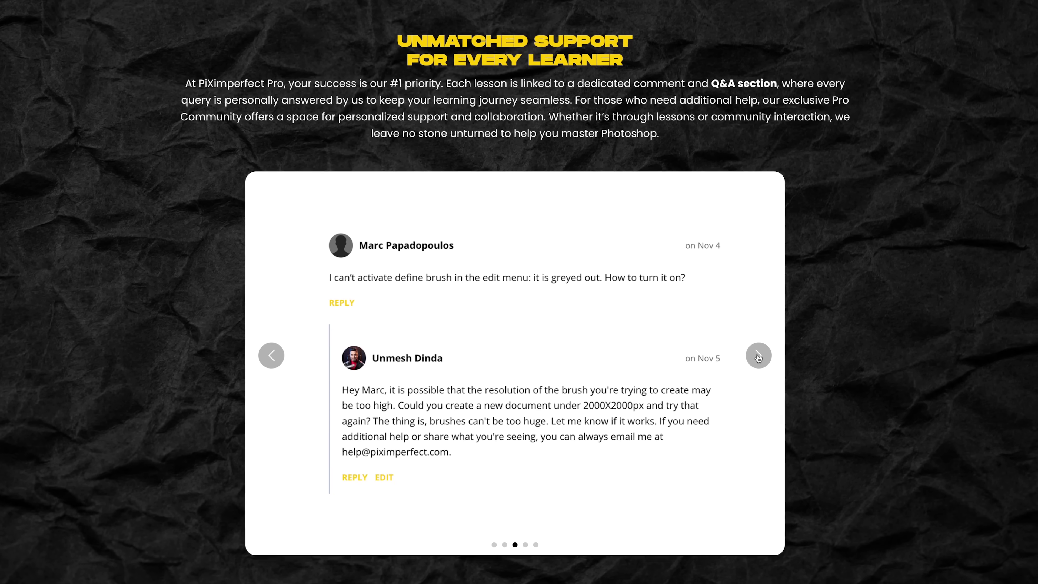
{"action": "left_click", "coordinate": [762, 357]}
{"action": "left_click", "coordinate": [763, 358]}
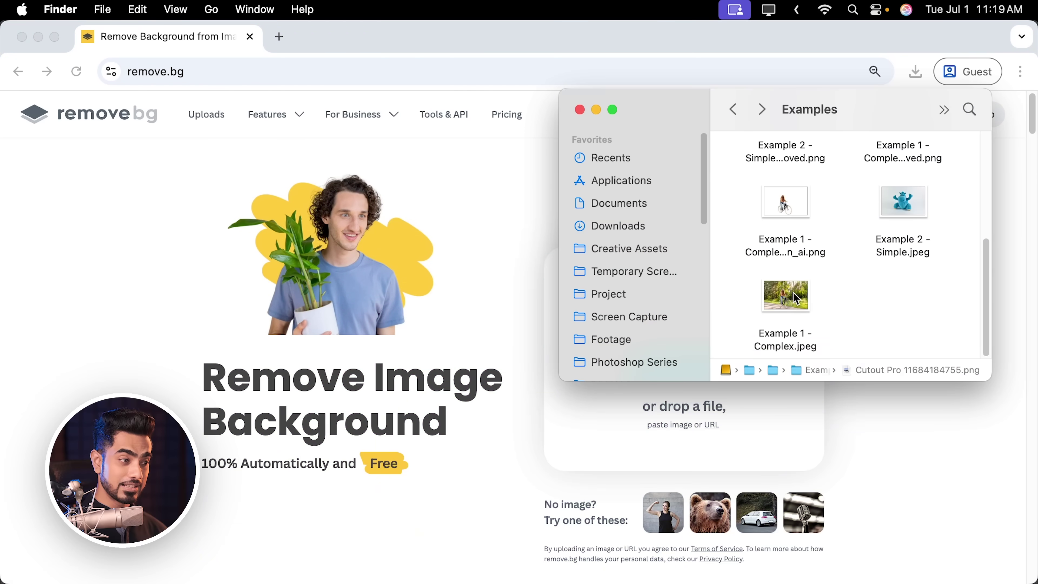
Upload Example 1 - Complex.jpeg from Finder to remove.bg's background remover
{"action": "left_click_drag", "start_coordinate": [793, 292], "coordinate": [694, 421]}
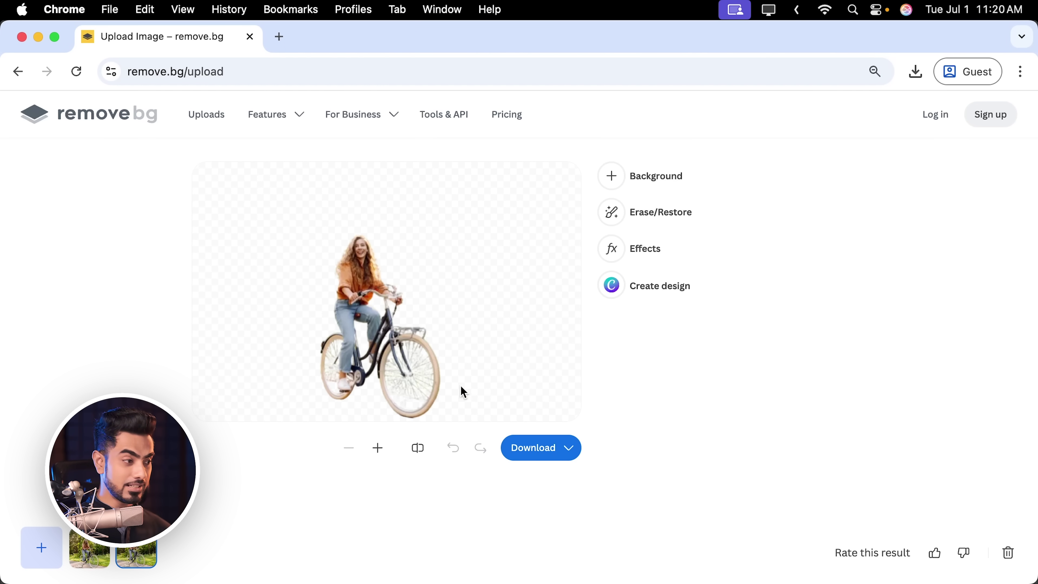
{"action": "mouse_move", "coordinate": [560, 453]}
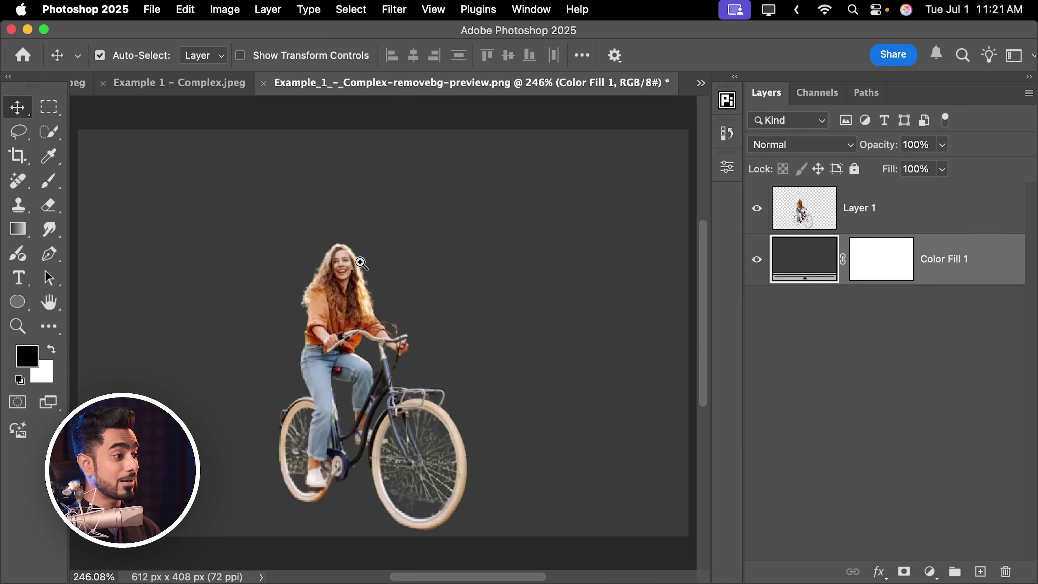
Examine the hair, hands, basket and wheel spokes of the remove.bg cyclist cutout in Photoshop against the dark fill
{"action": "left_click_drag", "start_coordinate": [361, 262], "coordinate": [436, 376]}
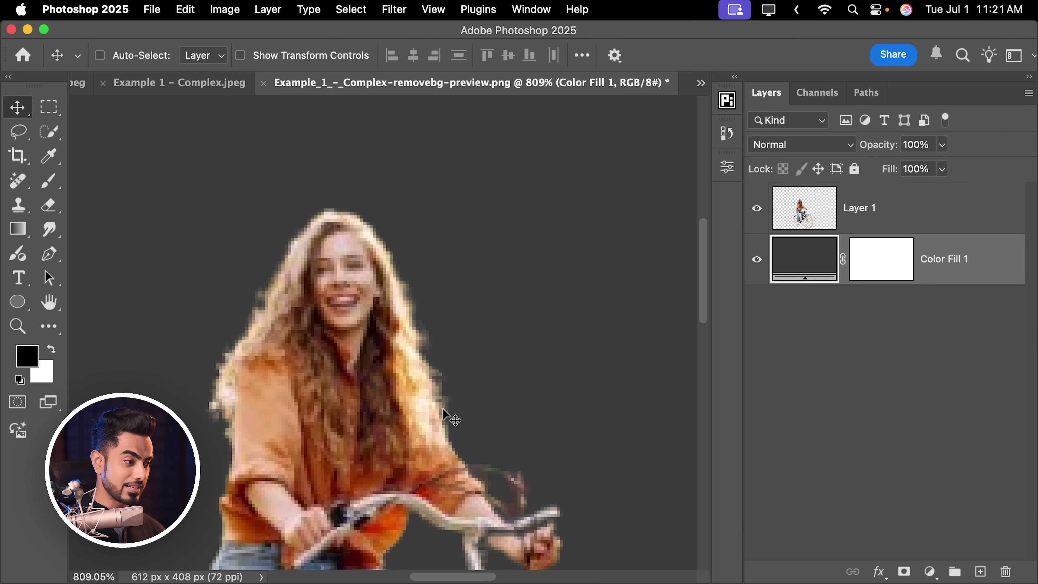
{"action": "scroll", "coordinate": [447, 415], "scroll_direction": "down", "scroll_amount": 15}
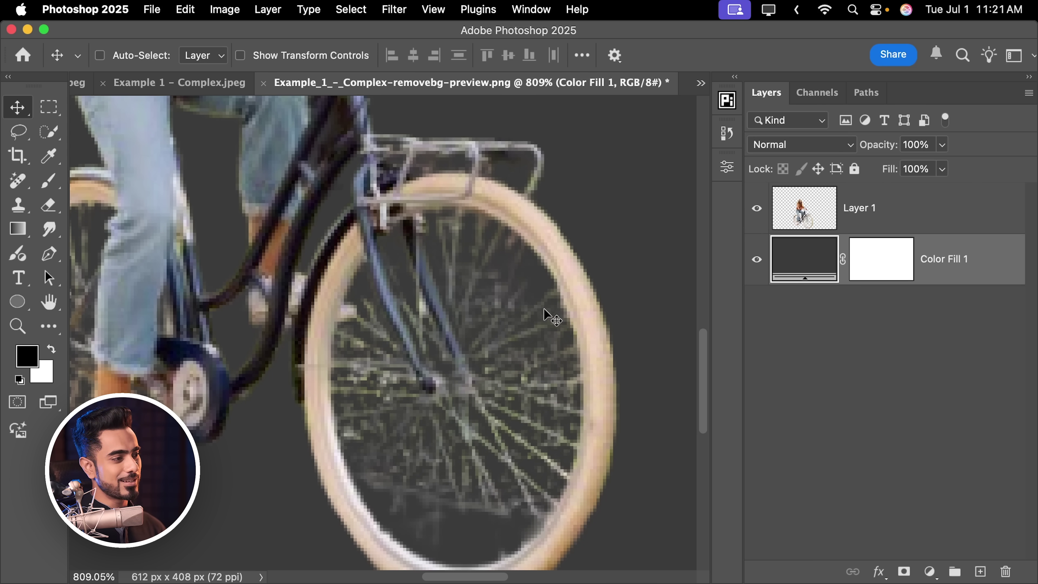
{"action": "left_click_drag", "start_coordinate": [442, 209], "coordinate": [483, 309]}
{"action": "scroll", "coordinate": [493, 263], "scroll_direction": "down", "scroll_amount": 3}
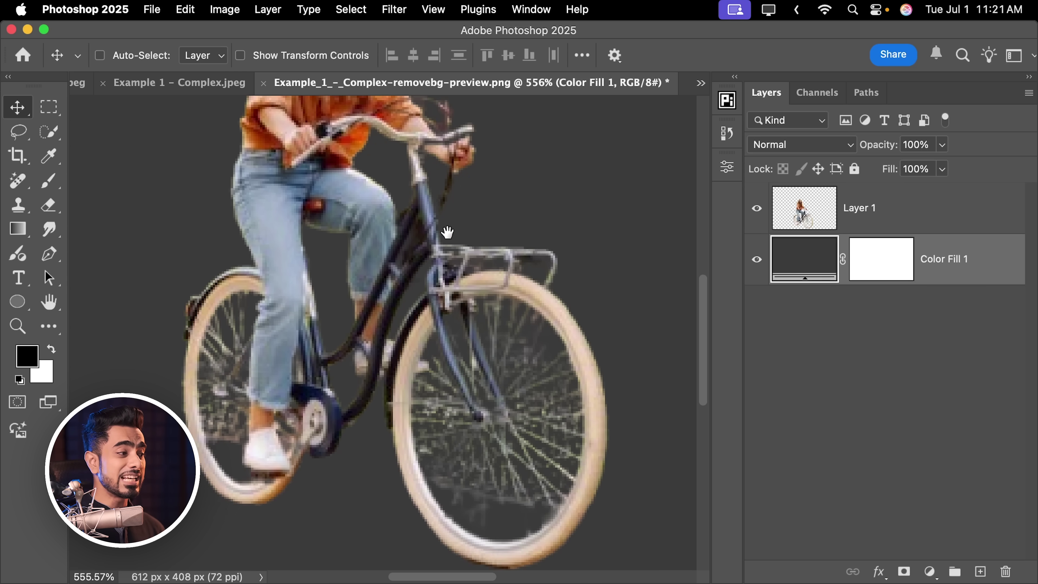
{"action": "scroll", "coordinate": [447, 235], "scroll_direction": "up", "scroll_amount": 10}
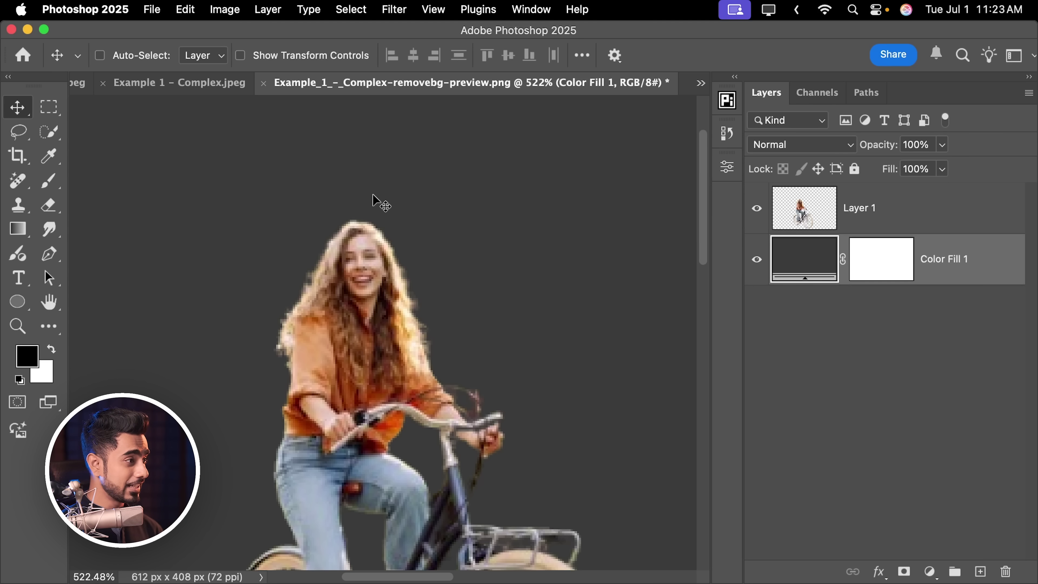
Compare the cyclist's hair detail in the original Example 1 - Complex.jpeg with the remove.bg cutout, and recheck the cutout's lower areas
{"action": "left_click", "coordinate": [204, 86]}
{"action": "scroll", "coordinate": [379, 307], "scroll_direction": "down", "scroll_amount": 1}
{"action": "scroll", "coordinate": [380, 308], "scroll_direction": "up", "scroll_amount": 1}
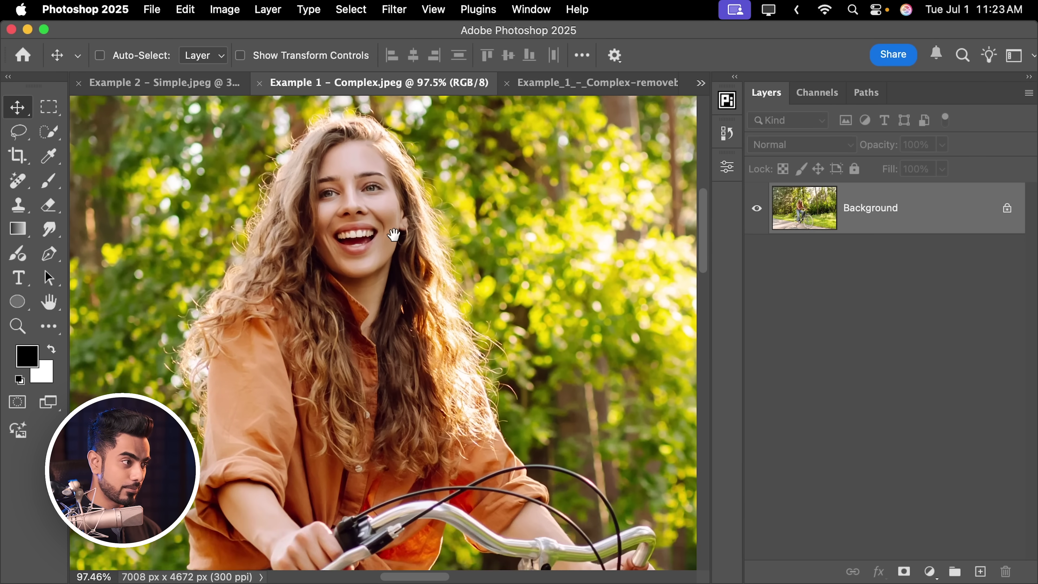
{"action": "scroll", "coordinate": [380, 307], "scroll_direction": "up", "scroll_amount": 2}
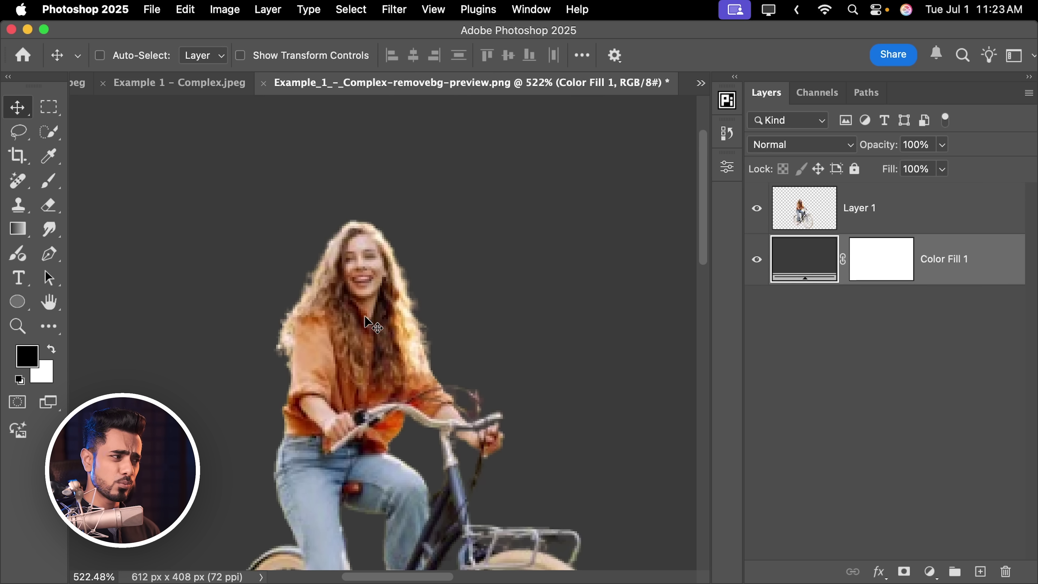
{"action": "scroll", "coordinate": [365, 319], "scroll_direction": "down", "scroll_amount": 3}
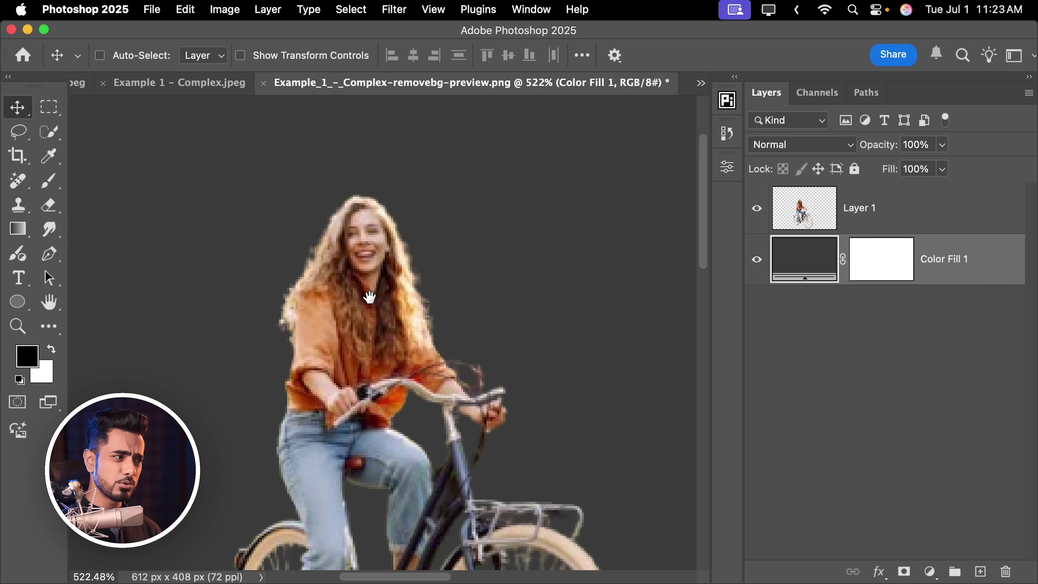
{"action": "scroll", "coordinate": [366, 319], "scroll_direction": "up", "scroll_amount": 2}
{"action": "left_click_drag", "start_coordinate": [497, 499], "coordinate": [419, 364]}
{"action": "scroll", "coordinate": [419, 364], "scroll_direction": "down", "scroll_amount": 3}
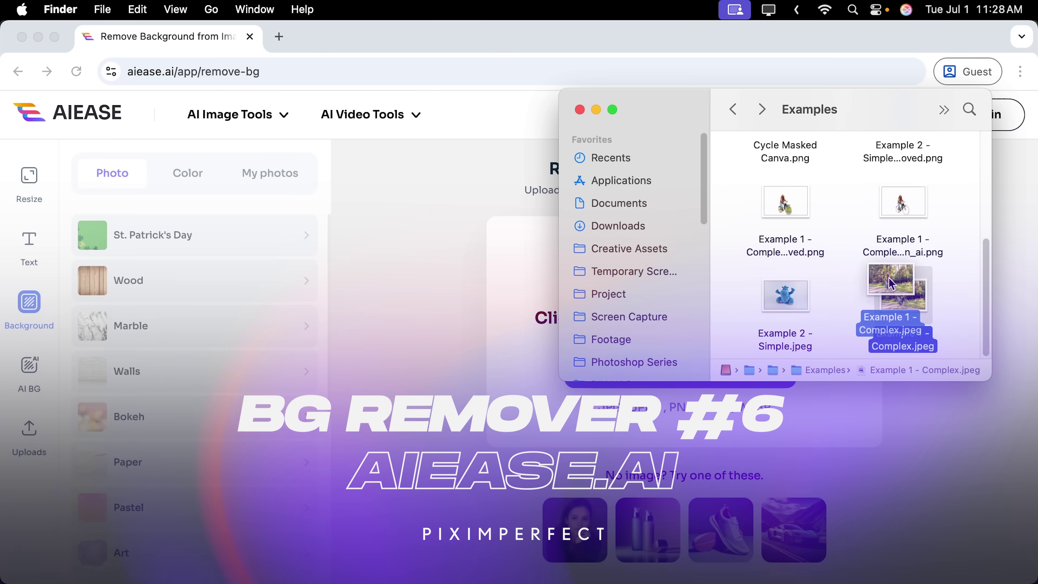
Upload Example 1 - Complex.jpeg from Finder to AIEASE's background remover and request the 1024x683px low-res download, continuing for free
{"action": "left_click_drag", "start_coordinate": [904, 290], "coordinate": [492, 287]}
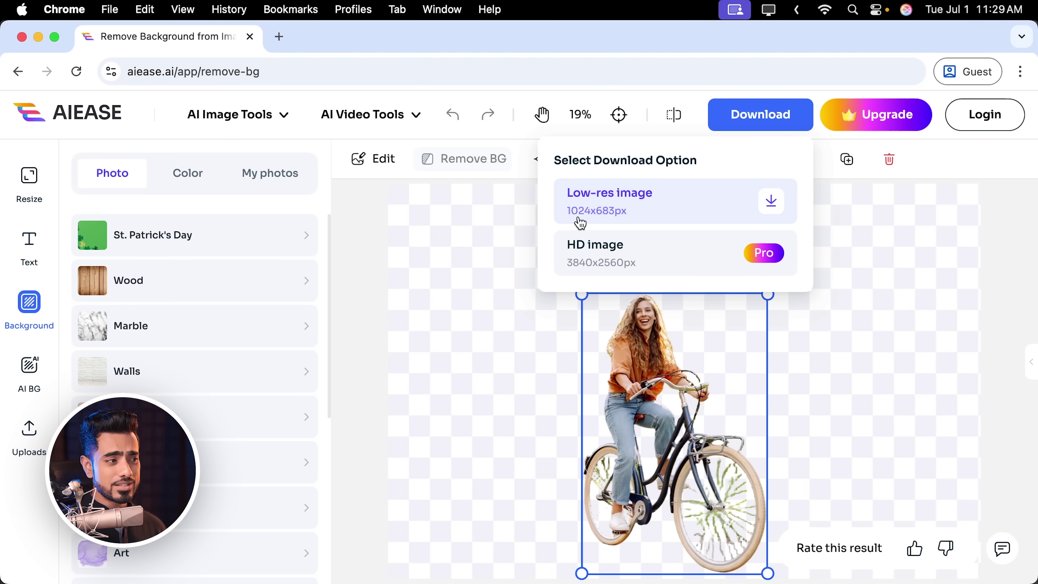
{"action": "left_click", "coordinate": [619, 213]}
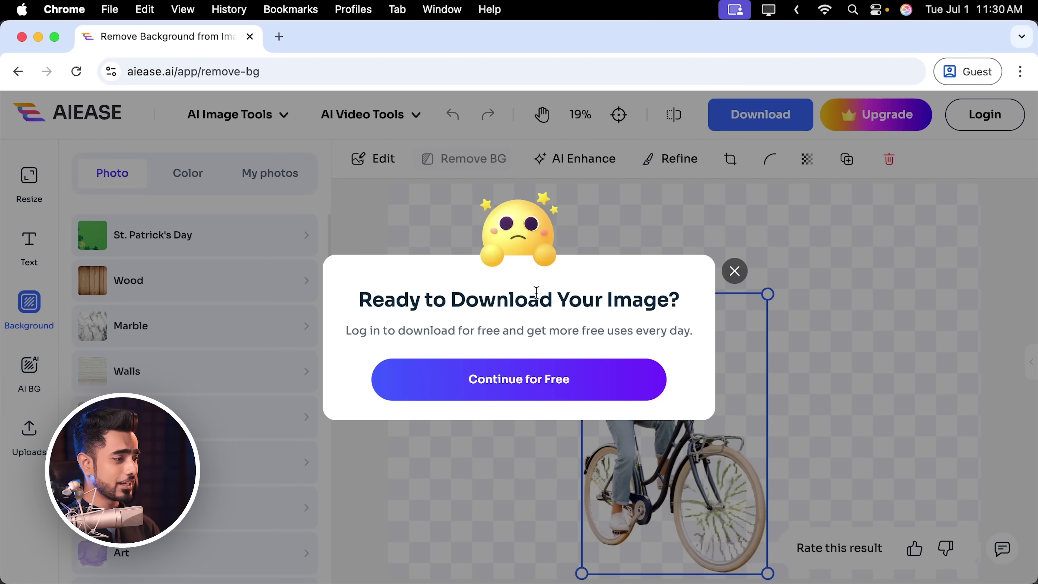
{"action": "left_click", "coordinate": [512, 391]}
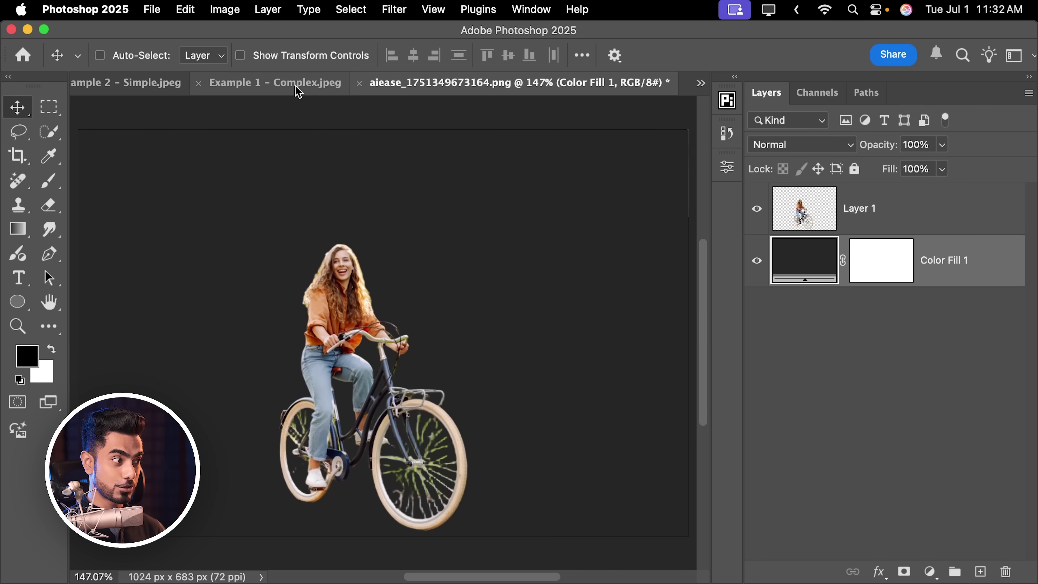
Compare the original cyclist photo with the AIEASE cutout in Photoshop, examining the cutout's hair, handlebar cables, basket and wheel spokes
{"action": "left_click", "coordinate": [299, 86]}
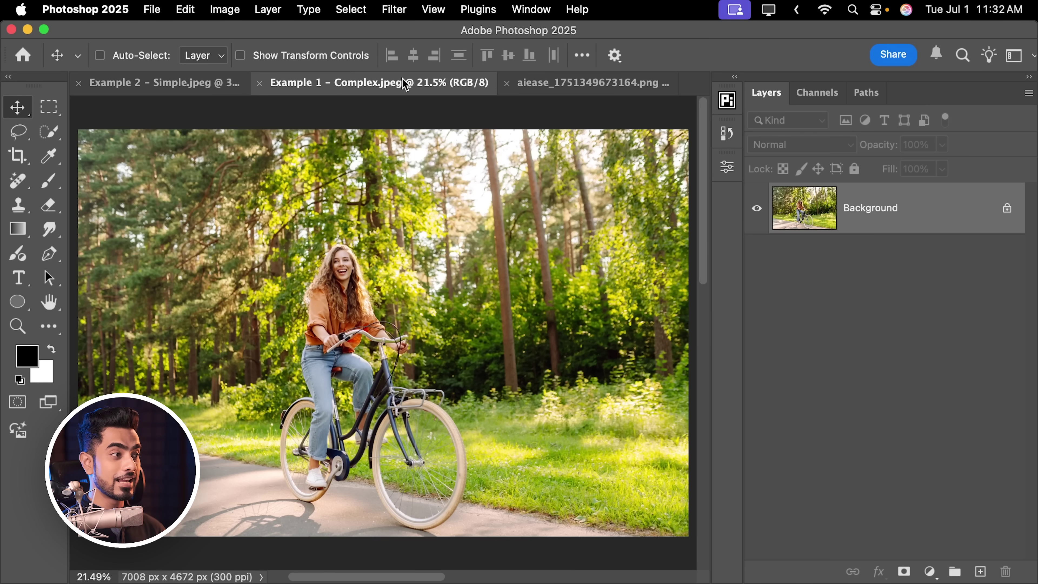
{"action": "left_click", "coordinate": [563, 89]}
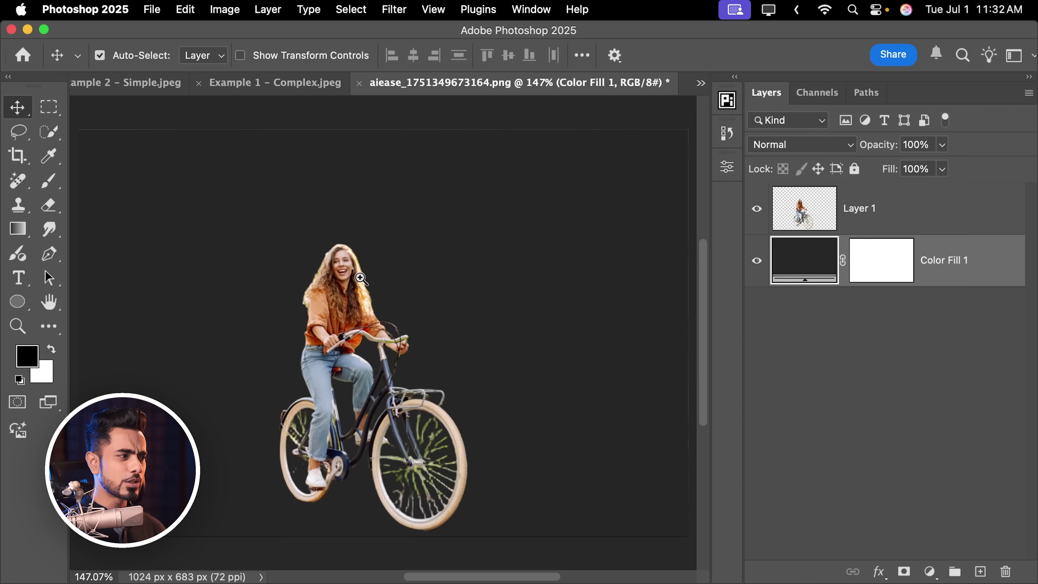
{"action": "left_click_drag", "start_coordinate": [360, 277], "coordinate": [427, 339]}
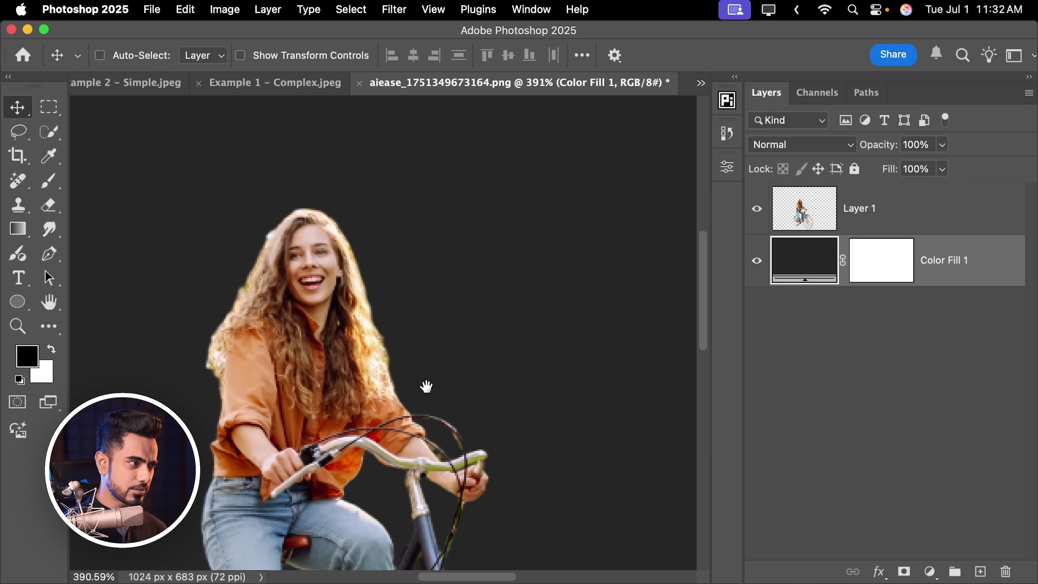
{"action": "scroll", "coordinate": [427, 386], "scroll_direction": "down", "scroll_amount": 10}
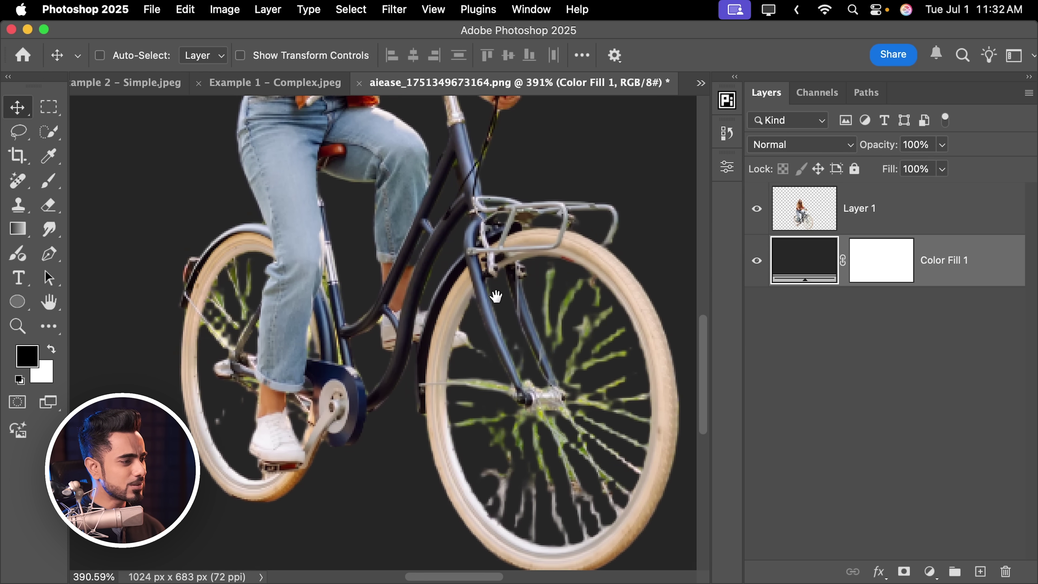
{"action": "left_click_drag", "start_coordinate": [496, 296], "coordinate": [448, 228]}
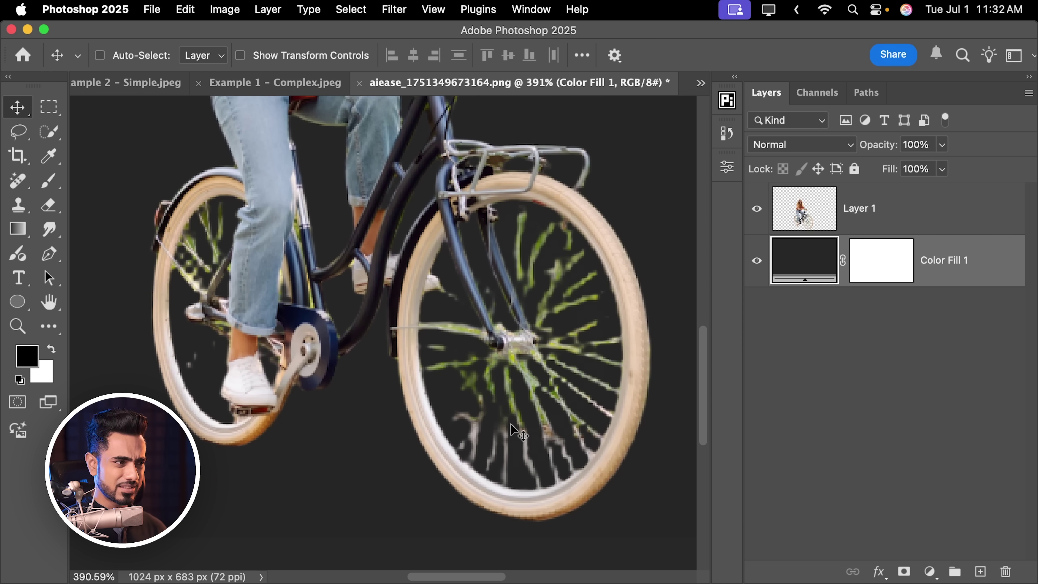
{"action": "scroll", "coordinate": [495, 358], "scroll_direction": "up", "scroll_amount": 5}
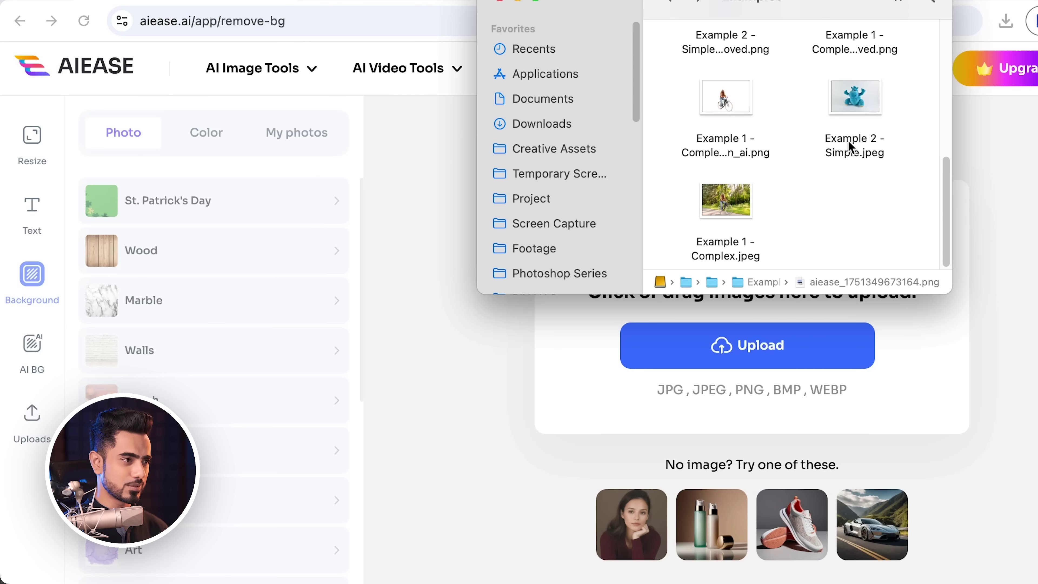
Upload Example 2 - Simple.jpeg from Finder to AIEASE's background remover and download the low-res hippo cutout
{"action": "left_click_drag", "start_coordinate": [853, 93], "coordinate": [771, 366]}
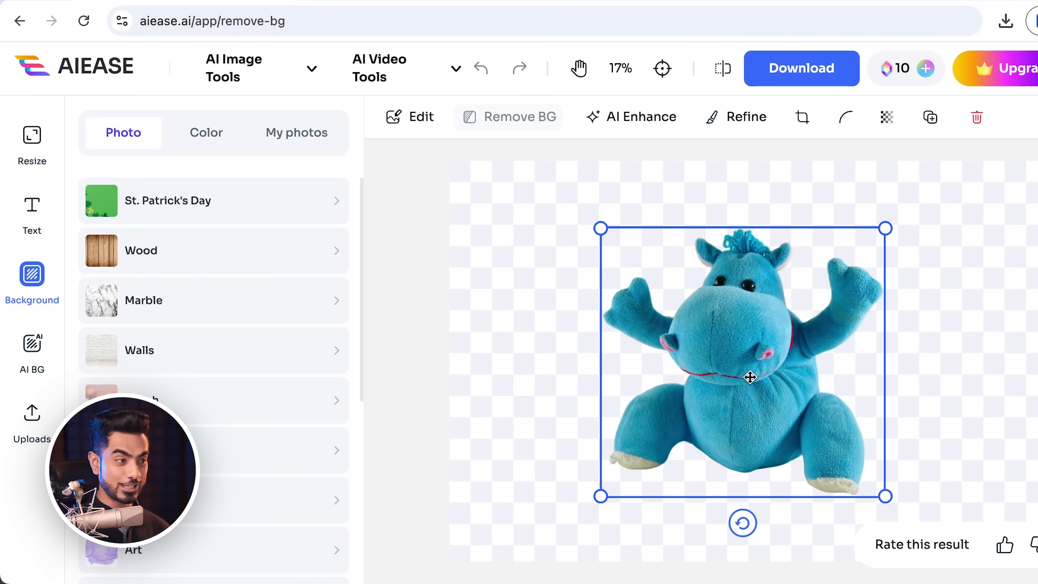
{"action": "left_click", "coordinate": [802, 77]}
{"action": "left_click", "coordinate": [710, 174]}
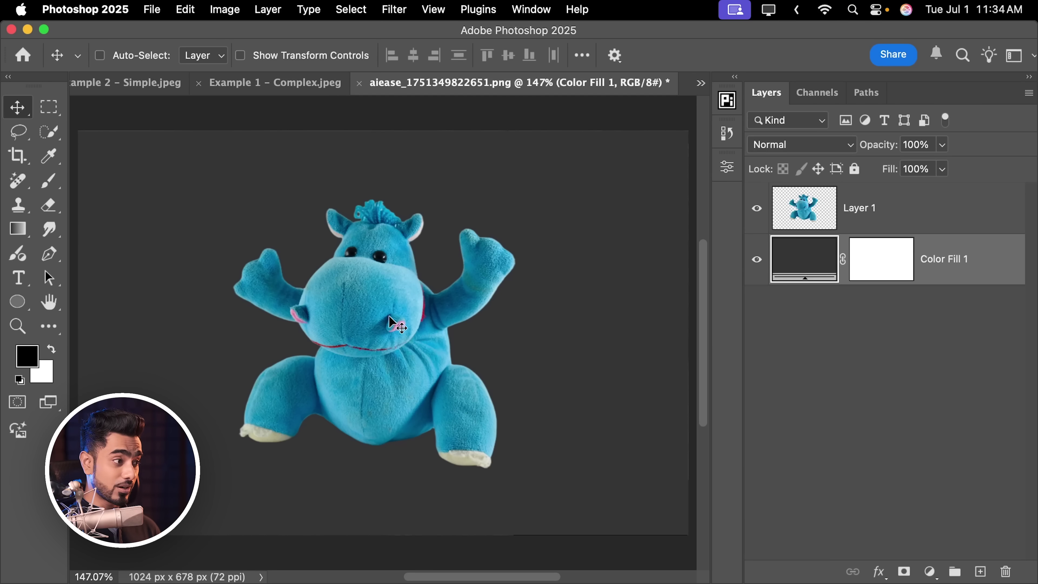
Examine the edges of the AIEASE hippo cutout in Photoshop
{"action": "scroll", "coordinate": [390, 323], "scroll_direction": "up", "scroll_amount": 5}
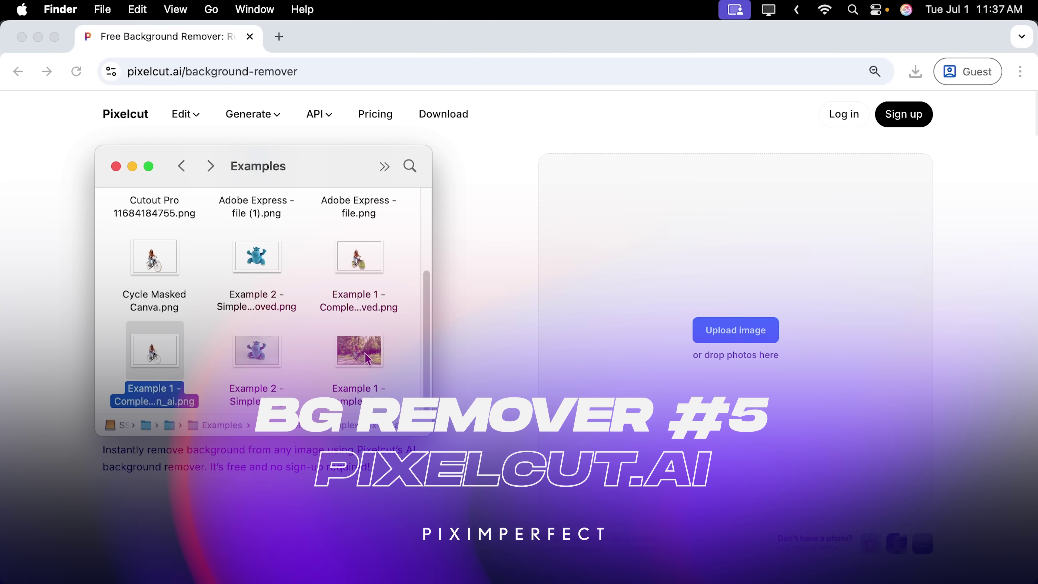
Upload Example 1 - Complex.jpeg from Finder to Pixelcut's background remover
{"action": "left_click_drag", "start_coordinate": [150, 371], "coordinate": [583, 300]}
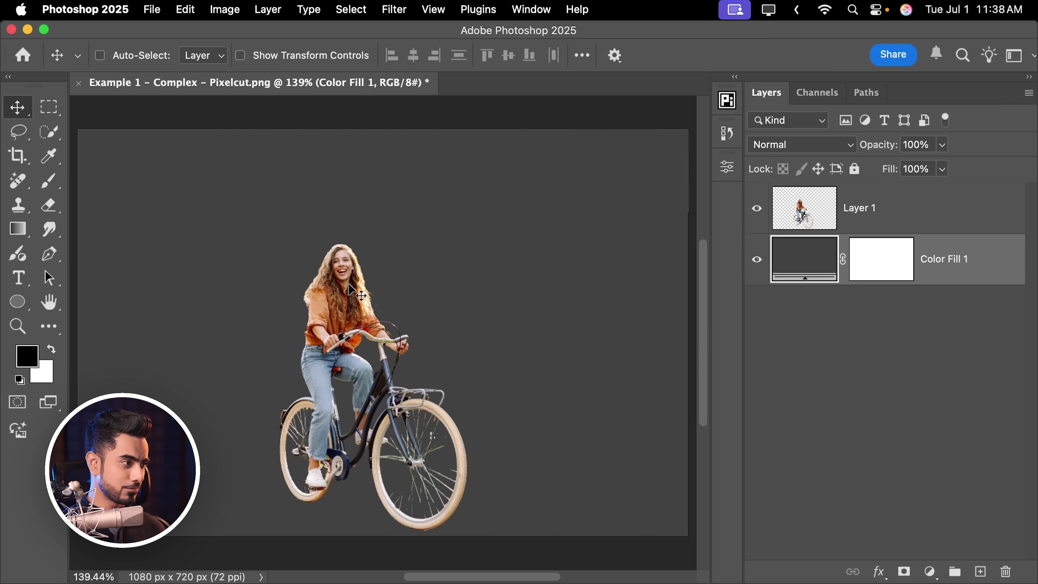
Examine the hair, basket and wheel spokes of Example 1 - Complex - Pixelcut.png in Photoshop
{"action": "scroll", "coordinate": [350, 290], "scroll_direction": "up", "scroll_amount": 10}
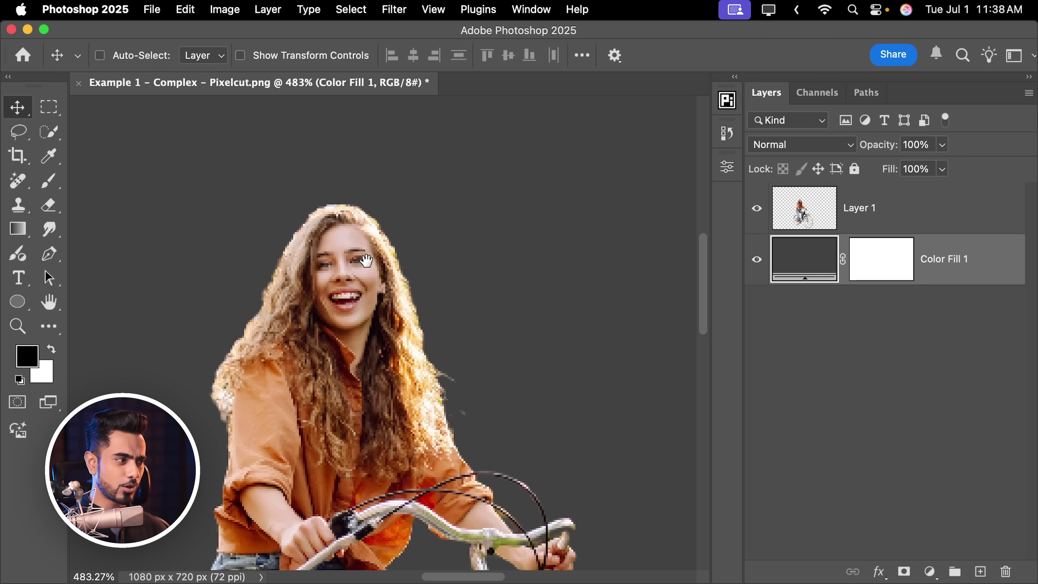
{"action": "scroll", "coordinate": [468, 395], "scroll_direction": "down", "scroll_amount": 15}
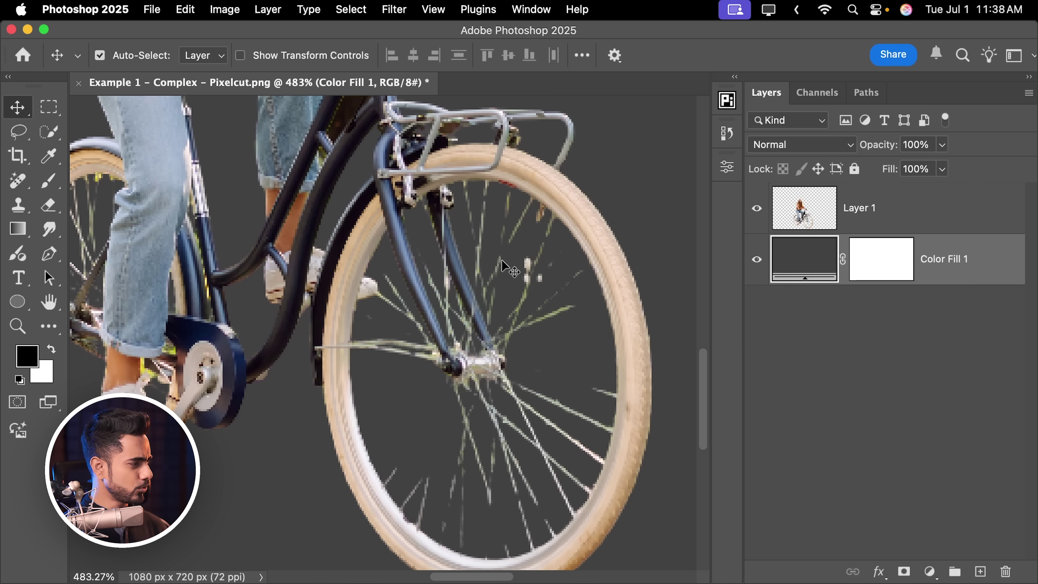
{"action": "key", "text": "super+0"}
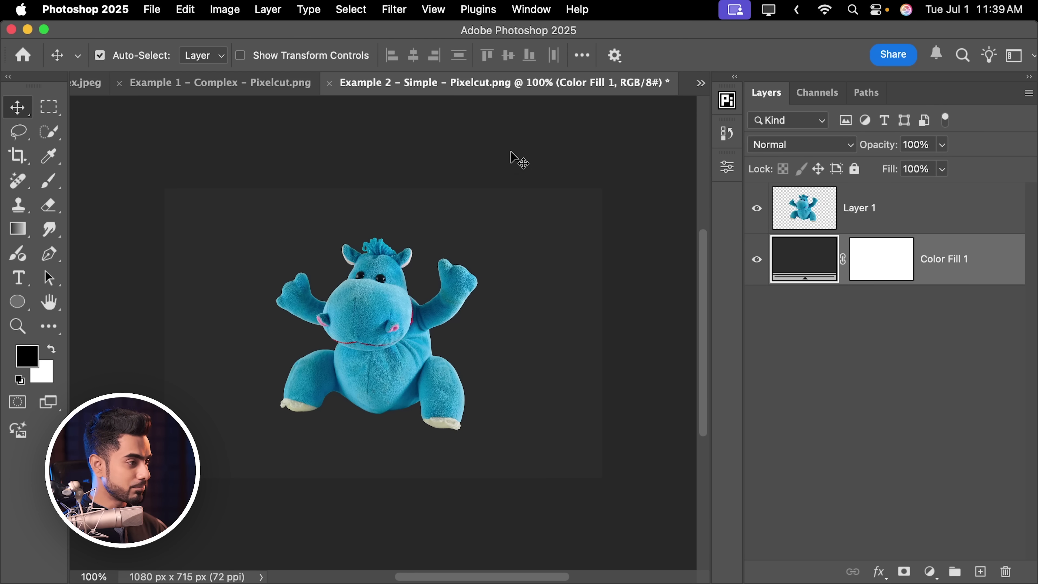
Examine the ears, arms and body edges of the hippo in Example 2 - Simple - Pixelcut.png
{"action": "key", "text": "super+0"}
{"action": "left_click_drag", "start_coordinate": [391, 261], "coordinate": [469, 264]}
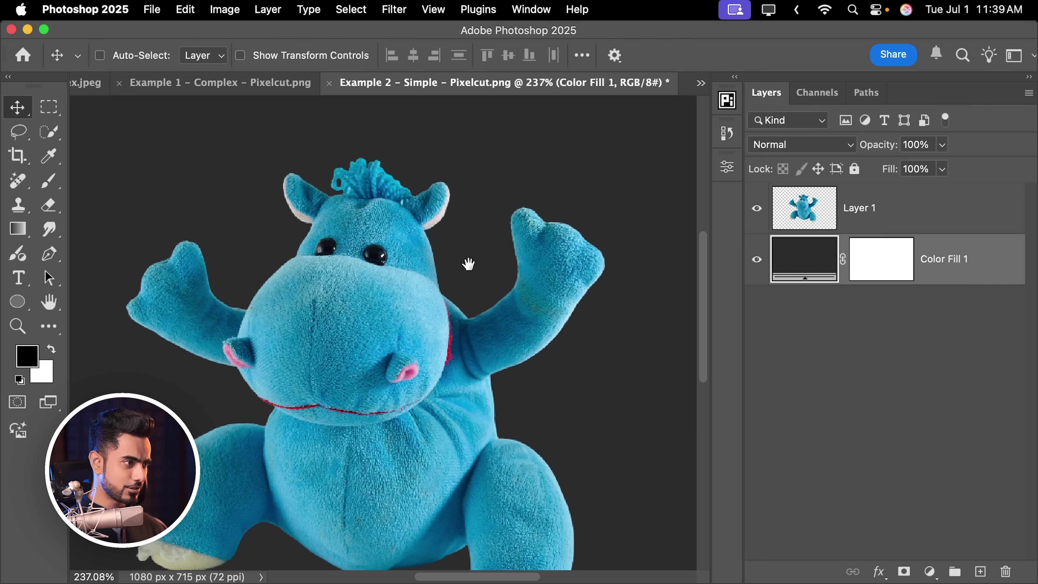
{"action": "scroll", "coordinate": [463, 284], "scroll_direction": "left", "scroll_amount": 2}
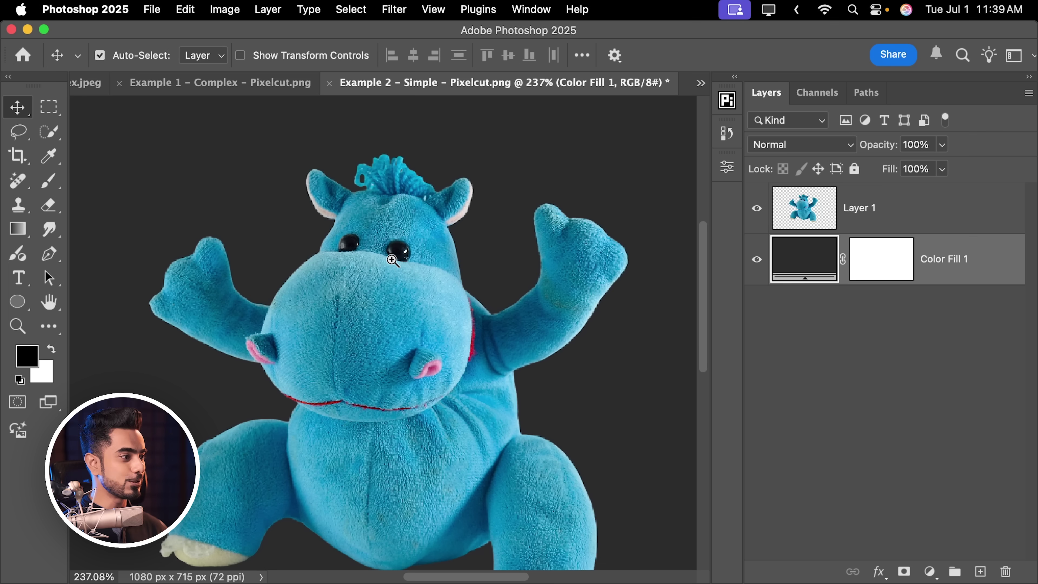
Examine the nostrils, belly and feet of the hippo in Example 2 - Simple - Pixelcut.png up close
{"action": "left_click_drag", "start_coordinate": [392, 260], "coordinate": [456, 241]}
{"action": "scroll", "coordinate": [454, 236], "scroll_direction": "down", "scroll_amount": 5}
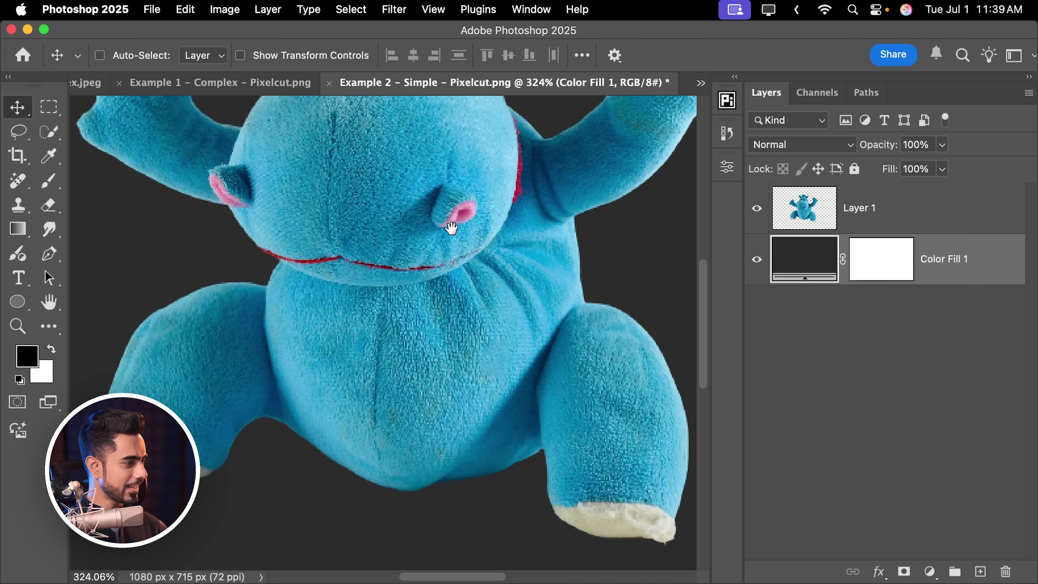
{"action": "scroll", "coordinate": [445, 198], "scroll_direction": "up", "scroll_amount": 10}
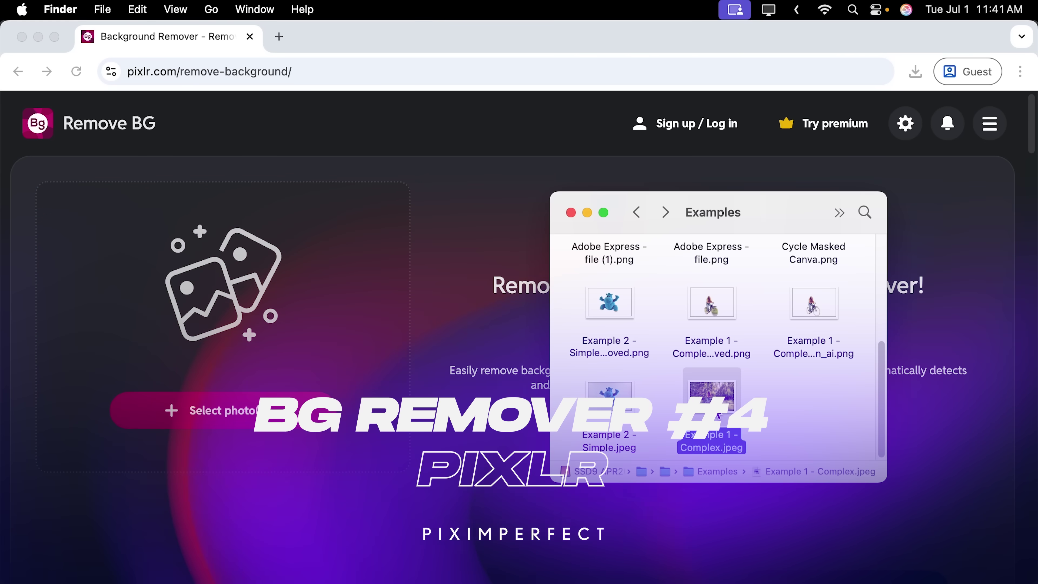
Upload Example 1 - Complex.jpeg from the Examples folder to Pixlr's background remover
{"action": "left_click_drag", "start_coordinate": [598, 418], "coordinate": [413, 190]}
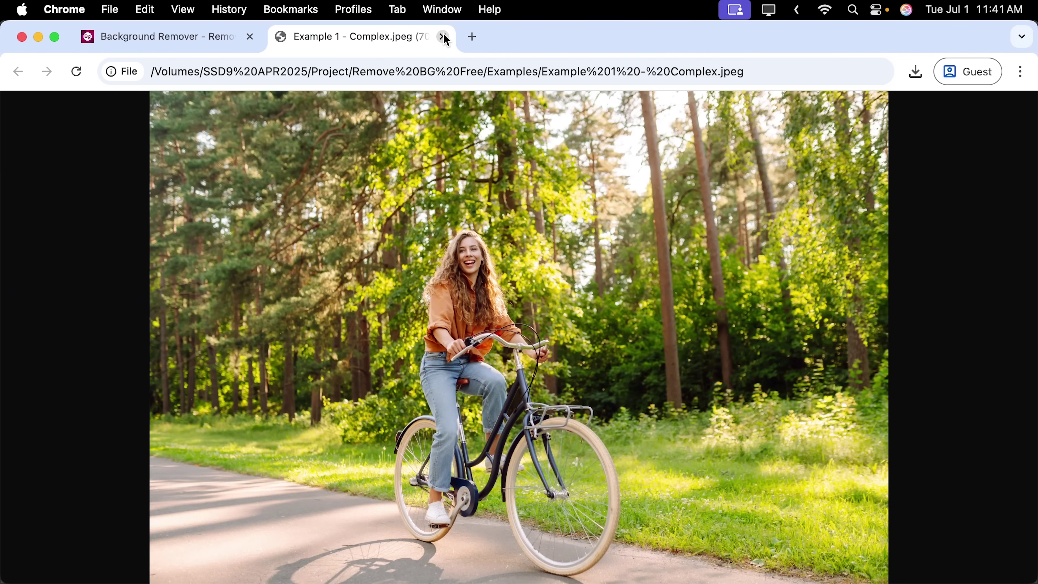
{"action": "key", "text": "super+w"}
{"action": "left_click", "coordinate": [238, 419]}
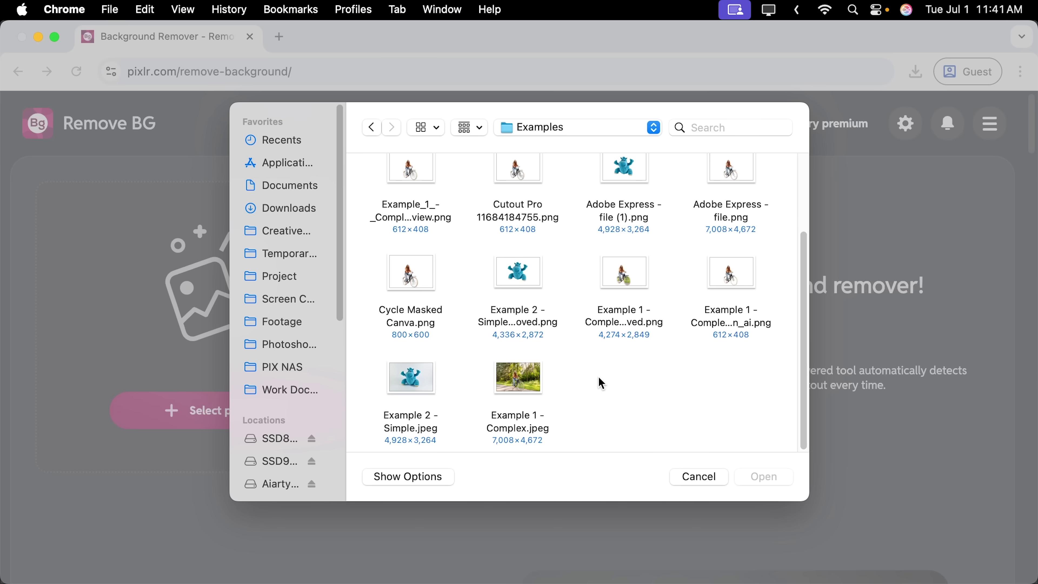
{"action": "left_click", "coordinate": [765, 477]}
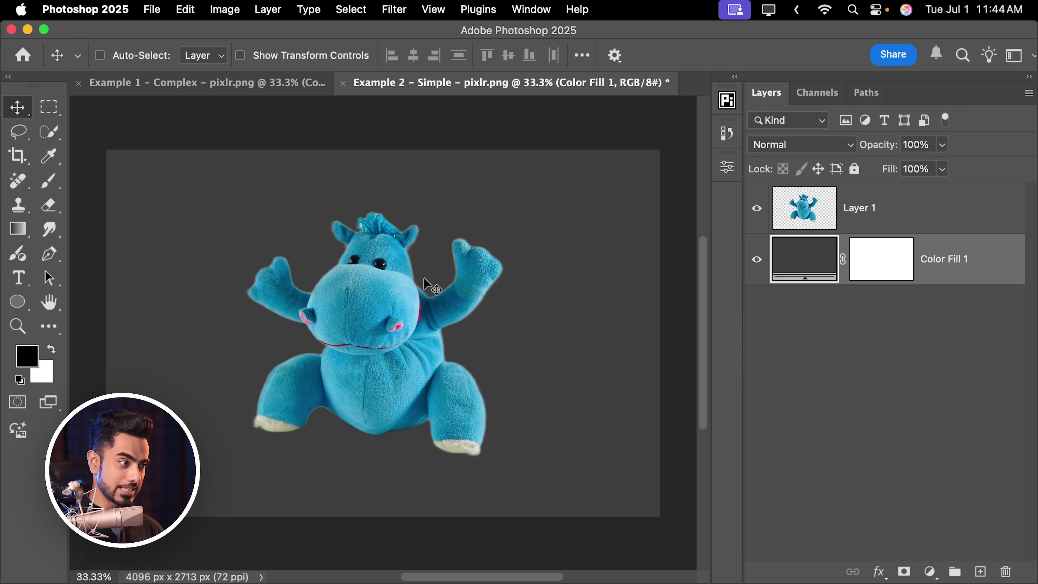
Examine the head, ear and arm edges of the hippo on Layer 1 of Example 2 - Simple - pixlr.png in Photoshop
{"action": "left_click_drag", "start_coordinate": [420, 267], "coordinate": [493, 259]}
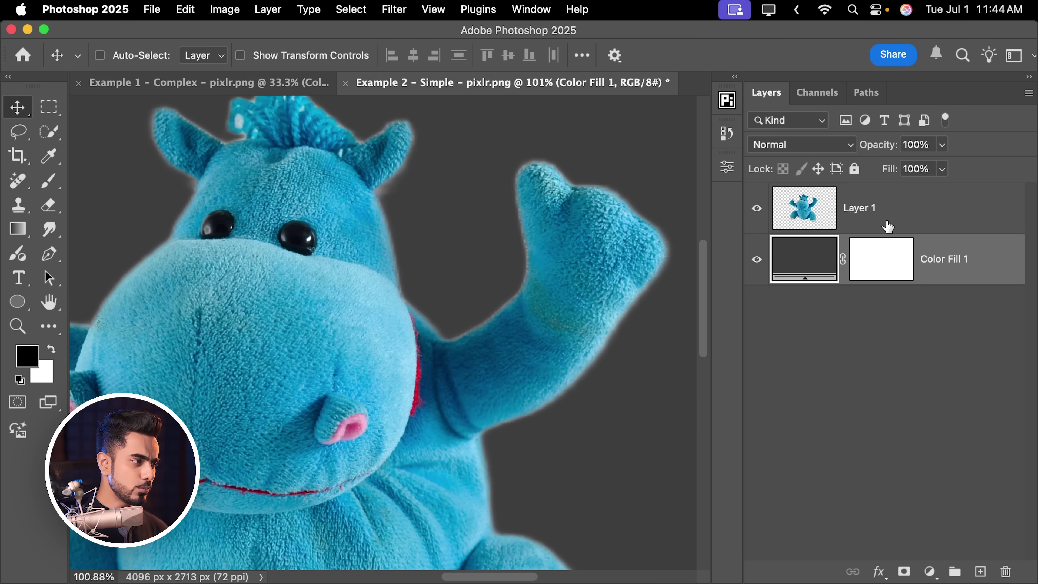
{"action": "left_click", "coordinate": [888, 226]}
{"action": "scroll", "coordinate": [436, 360], "scroll_direction": "up", "scroll_amount": 2}
{"action": "scroll", "coordinate": [466, 258], "scroll_direction": "up", "scroll_amount": 5}
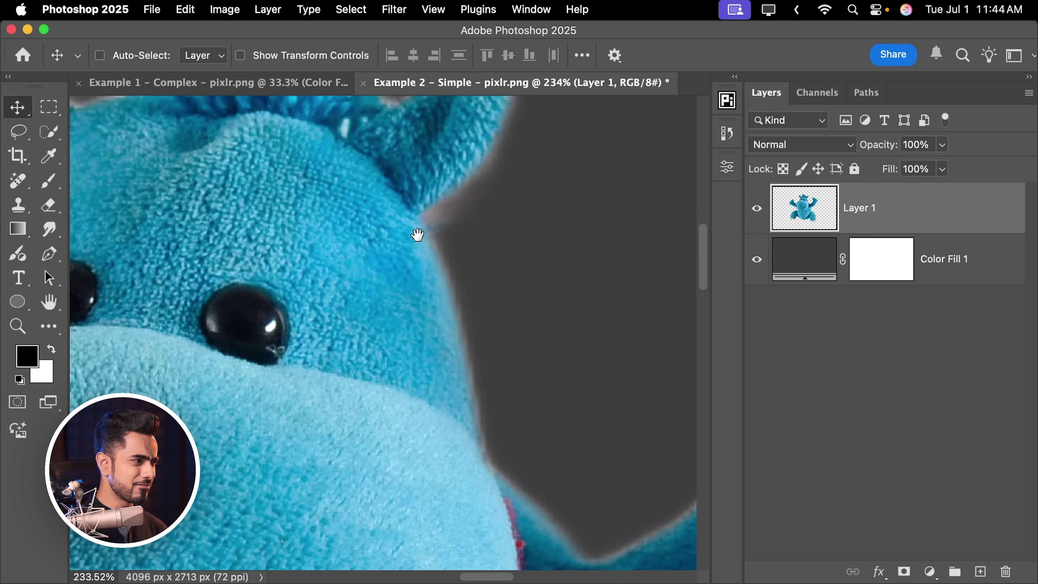
{"action": "scroll", "coordinate": [442, 316], "scroll_direction": "up", "scroll_amount": 3}
{"action": "scroll", "coordinate": [442, 317], "scroll_direction": "down", "scroll_amount": 10}
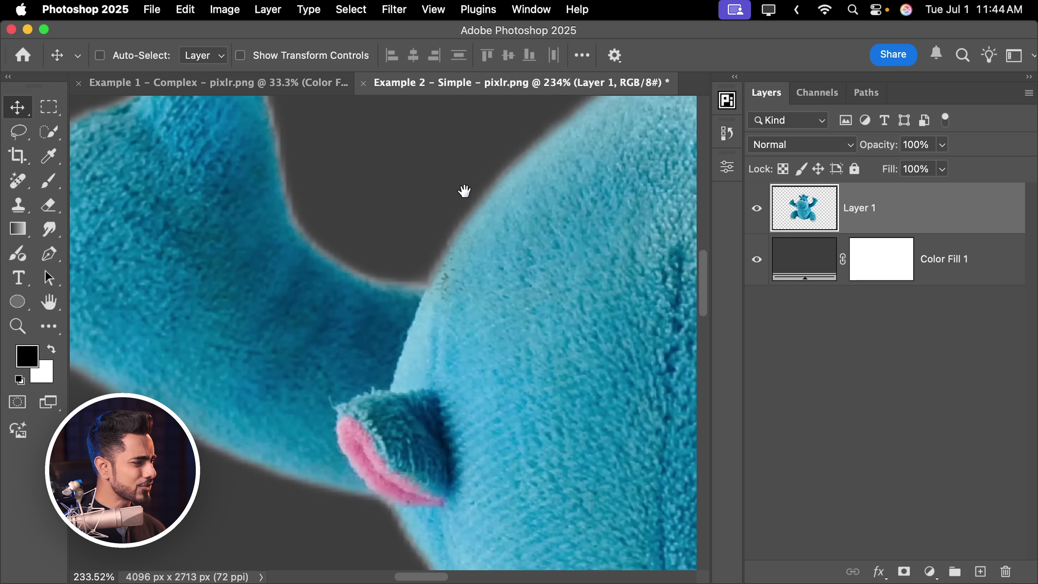
{"action": "scroll", "coordinate": [367, 195], "scroll_direction": "down", "scroll_amount": 5}
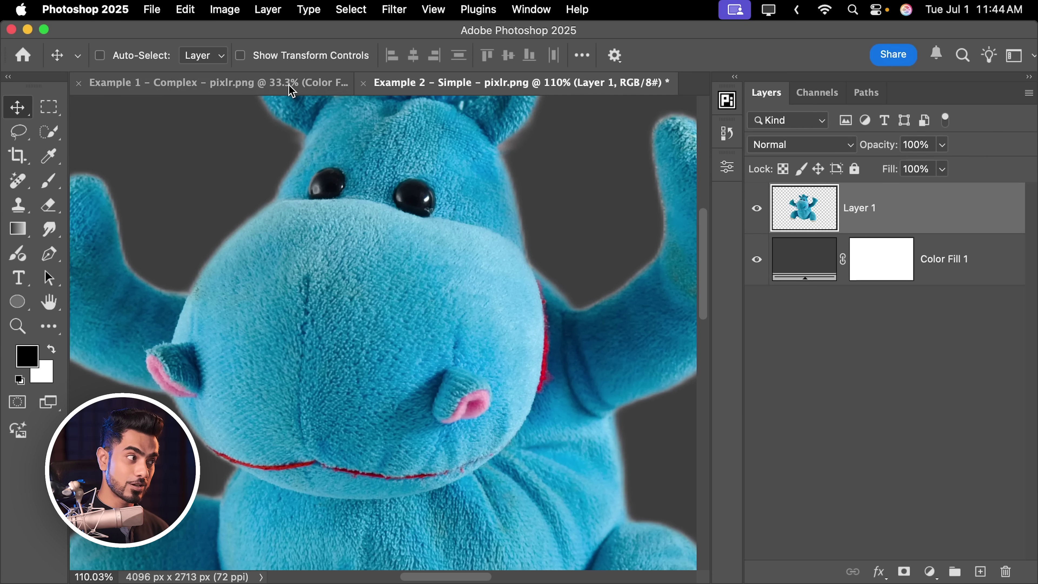
Examine the woman's hair edges in Example 1 - Complex - pixlr.png
{"action": "left_click", "coordinate": [289, 84]}
{"action": "scroll", "coordinate": [444, 239], "scroll_direction": "up", "scroll_amount": 5}
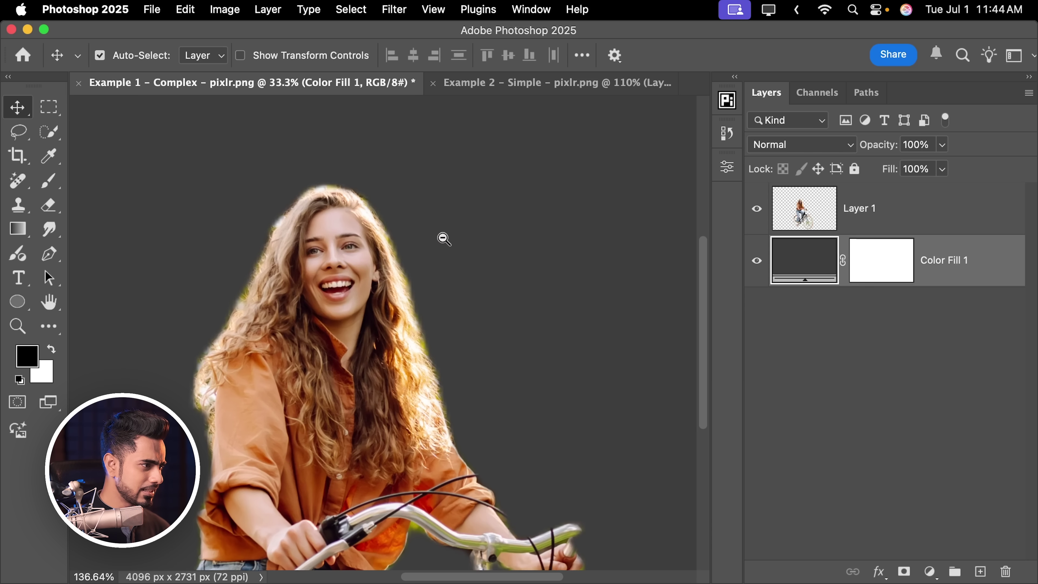
{"action": "scroll", "coordinate": [443, 238], "scroll_direction": "down", "scroll_amount": 1}
{"action": "left_click_drag", "start_coordinate": [351, 273], "coordinate": [386, 246]}
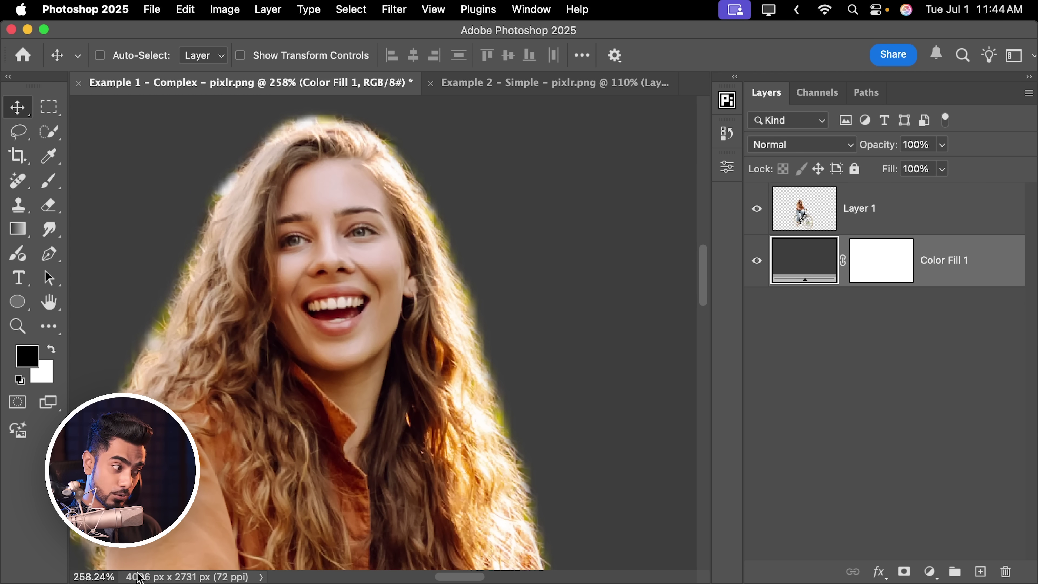
{"action": "scroll", "coordinate": [455, 312], "scroll_direction": "down", "scroll_amount": 15}
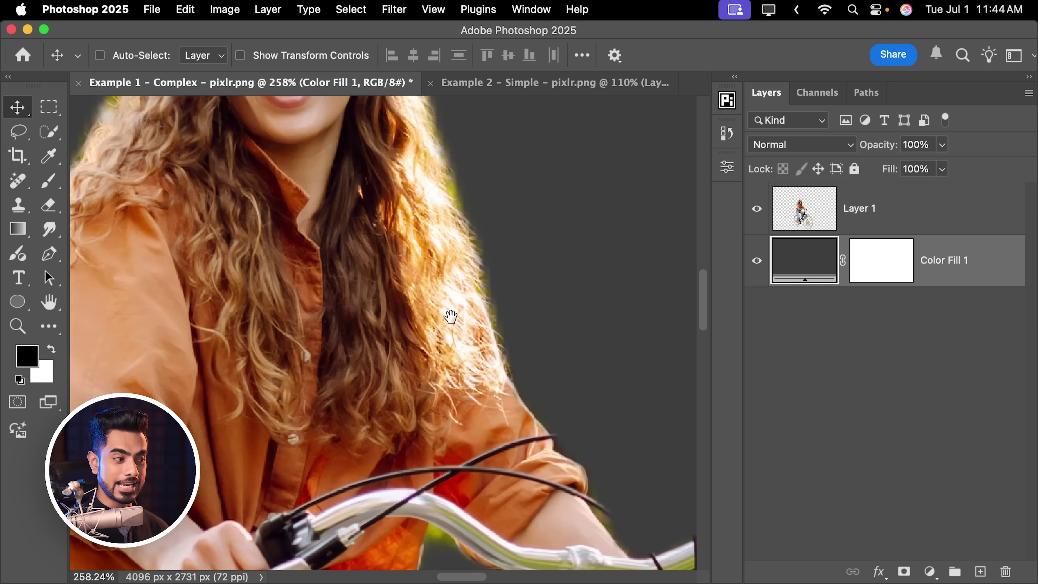
Examine the handlebar, frame gaps and front wheel spokes of the bicycle in the Pixlr cutout, ending with the whole image in view
{"action": "scroll", "coordinate": [529, 334], "scroll_direction": "down", "scroll_amount": 5}
{"action": "scroll", "coordinate": [515, 332], "scroll_direction": "down", "scroll_amount": 3}
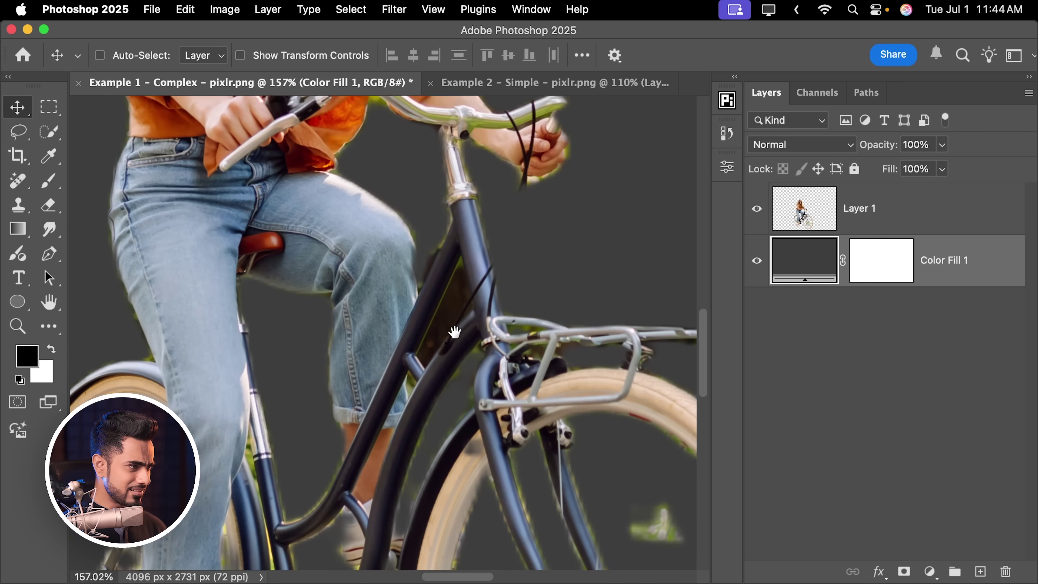
{"action": "scroll", "coordinate": [503, 331], "scroll_direction": "down", "scroll_amount": 6}
{"action": "scroll", "coordinate": [494, 330], "scroll_direction": "up", "scroll_amount": 1}
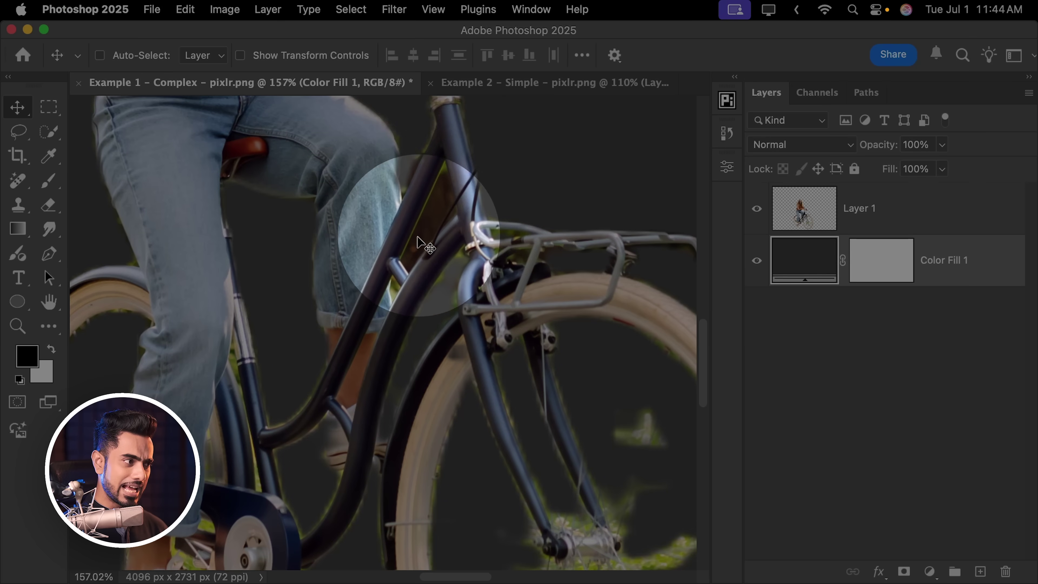
{"action": "scroll", "coordinate": [432, 229], "scroll_direction": "down", "scroll_amount": 5}
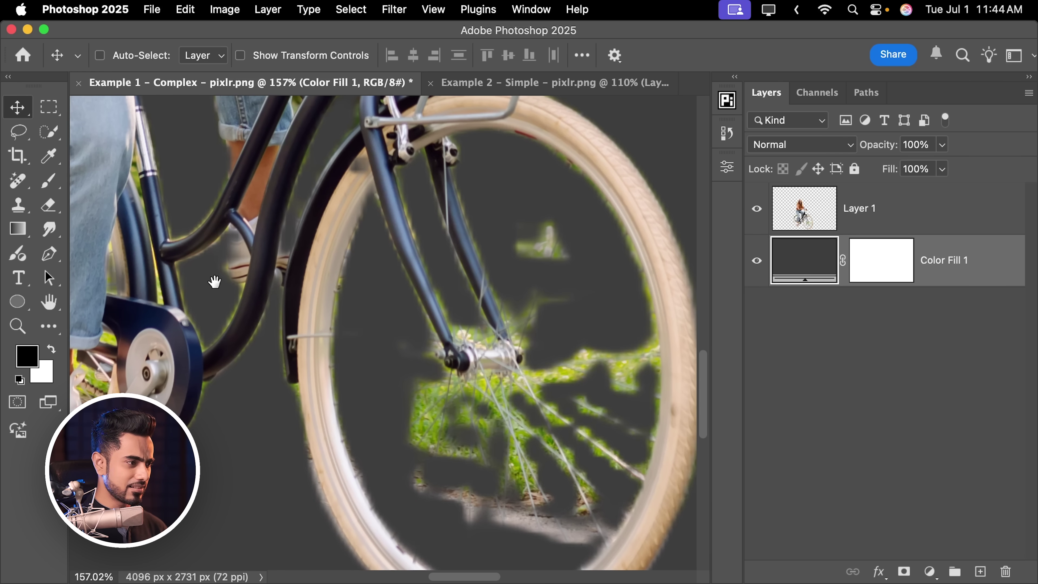
{"action": "left_click_drag", "start_coordinate": [213, 278], "coordinate": [347, 302]}
{"action": "scroll", "coordinate": [357, 303], "scroll_direction": "up", "scroll_amount": 10}
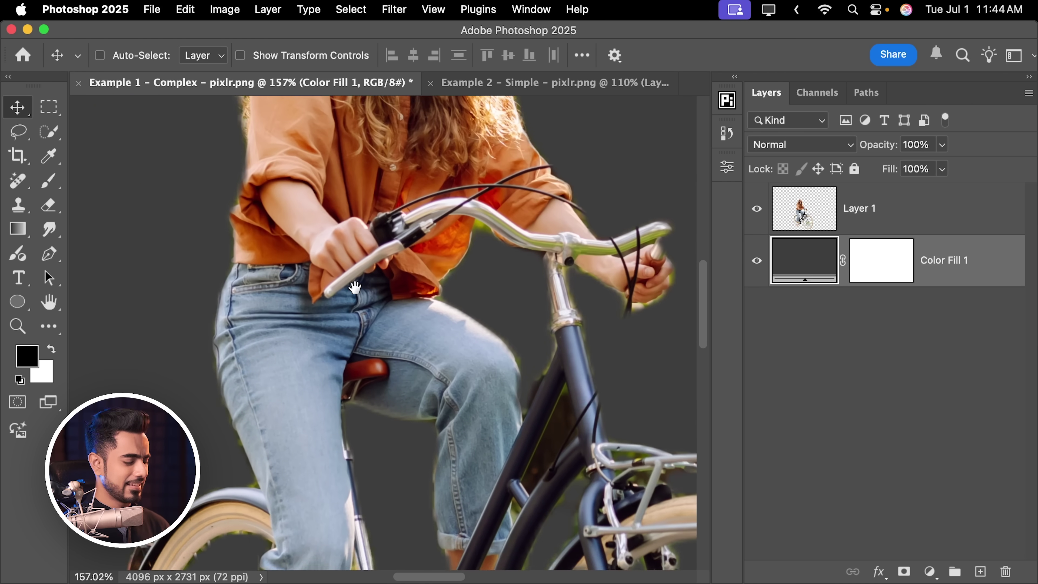
{"action": "key", "text": "super+0"}
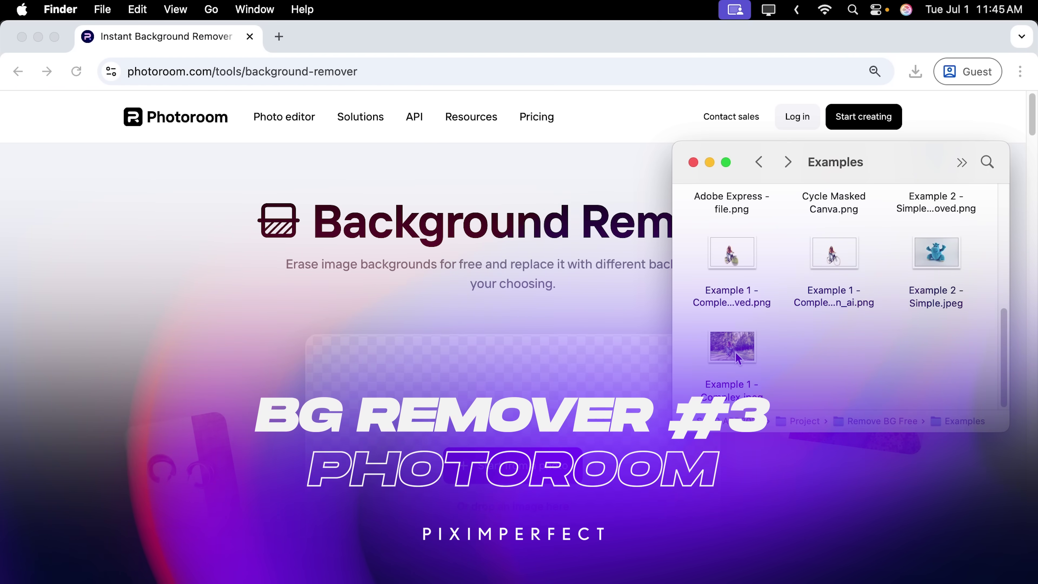
Upload Example 1 - Complex.jpeg from Finder to Photoroom's background remover and download the cutout
{"action": "left_click_drag", "start_coordinate": [736, 352], "coordinate": [495, 457]}
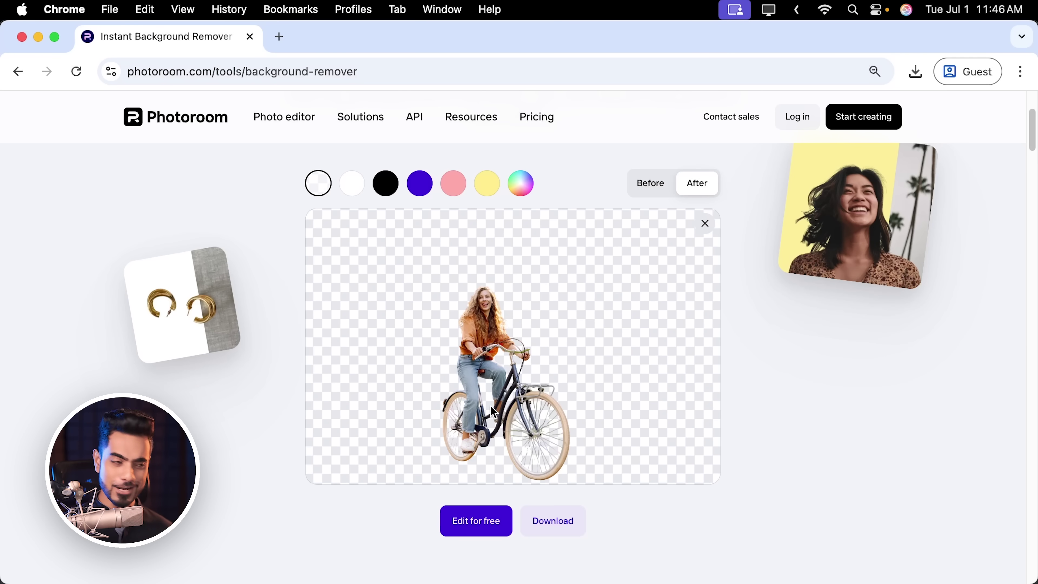
{"action": "left_click", "coordinate": [566, 530]}
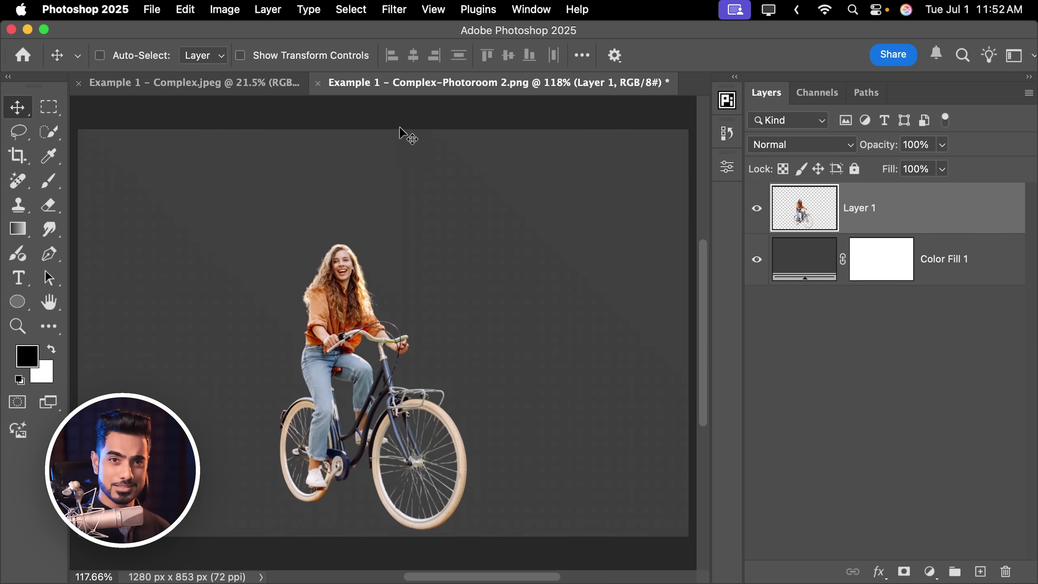
Compare Example 1 - Complex-Photoroom 2.png with the original photo in Photoshop, examining the hair, basket and wheel spokes
{"action": "left_click", "coordinate": [249, 86]}
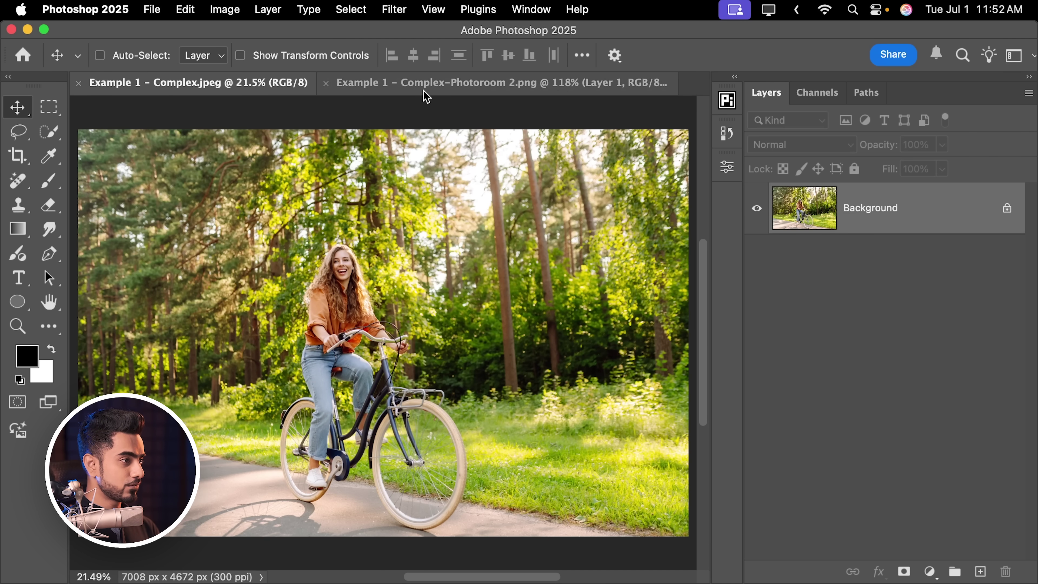
{"action": "left_click", "coordinate": [485, 87]}
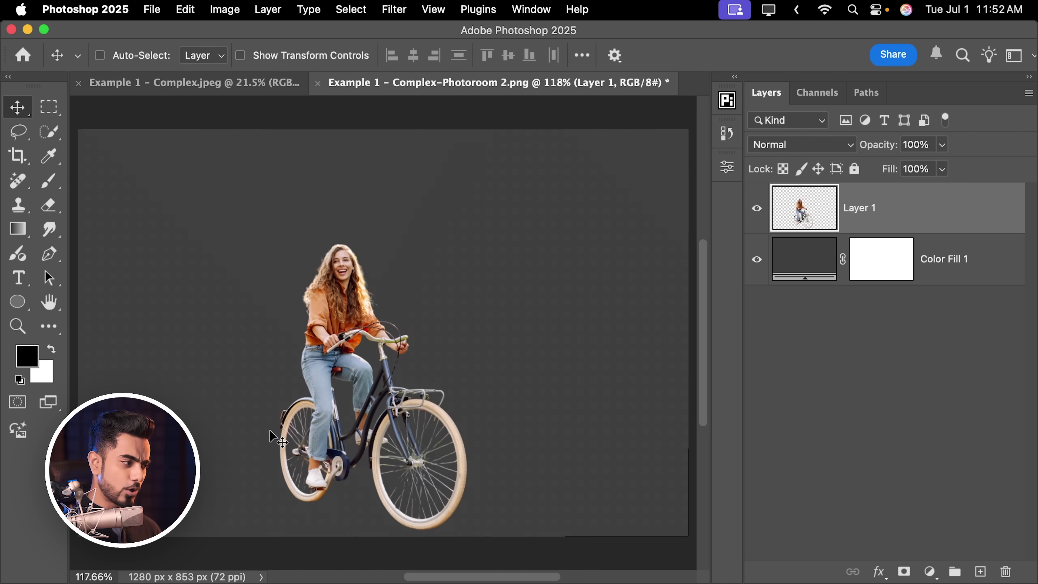
{"action": "scroll", "coordinate": [359, 282], "scroll_direction": "up", "scroll_amount": 5}
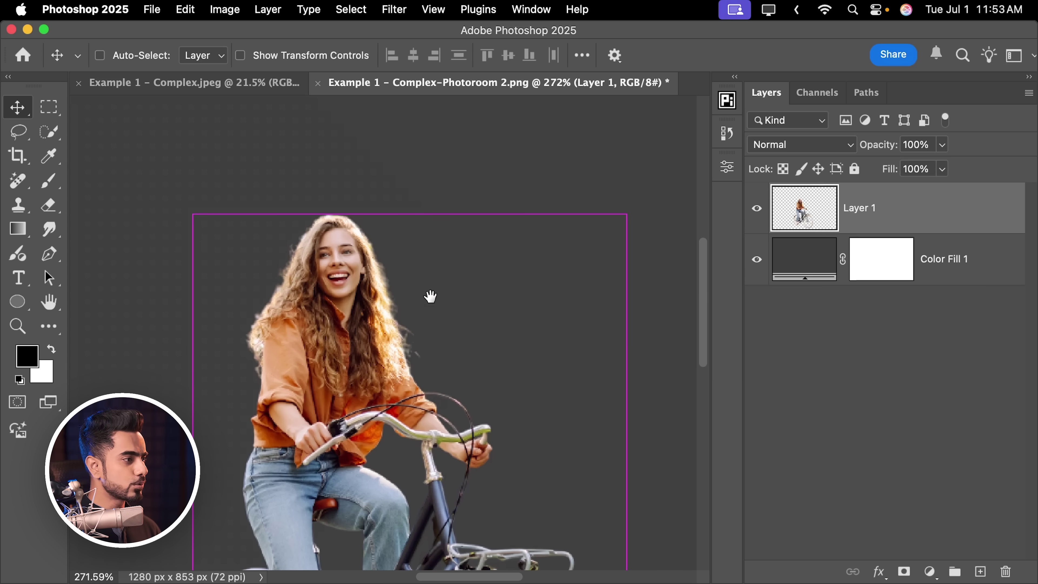
{"action": "scroll", "coordinate": [419, 262], "scroll_direction": "down", "scroll_amount": 3}
{"action": "scroll", "coordinate": [447, 271], "scroll_direction": "down", "scroll_amount": 5}
{"action": "scroll", "coordinate": [447, 272], "scroll_direction": "right", "scroll_amount": 2}
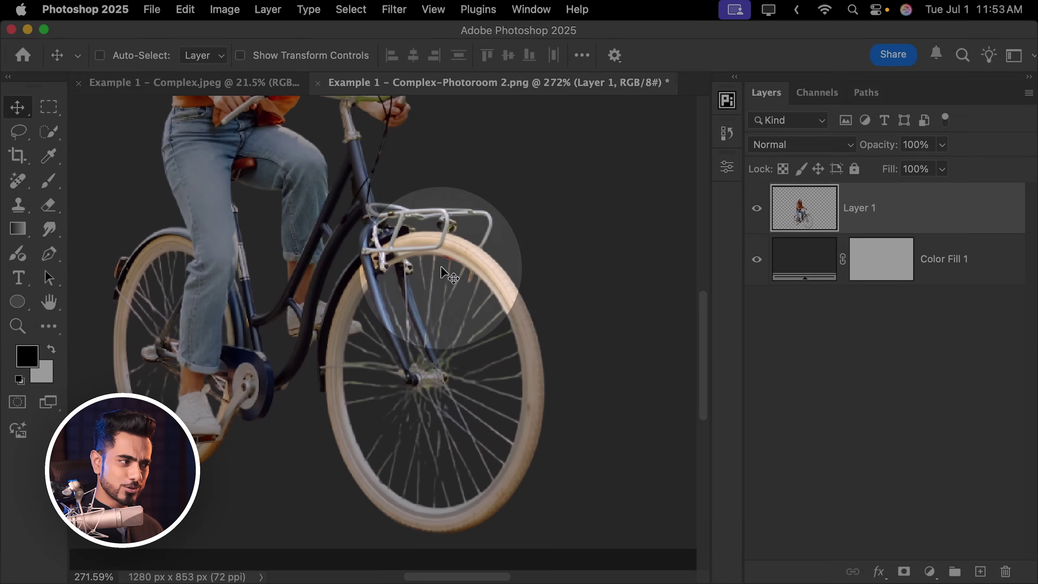
{"action": "scroll", "coordinate": [341, 298], "scroll_direction": "up", "scroll_amount": 5}
{"action": "scroll", "coordinate": [341, 298], "scroll_direction": "down", "scroll_amount": 5}
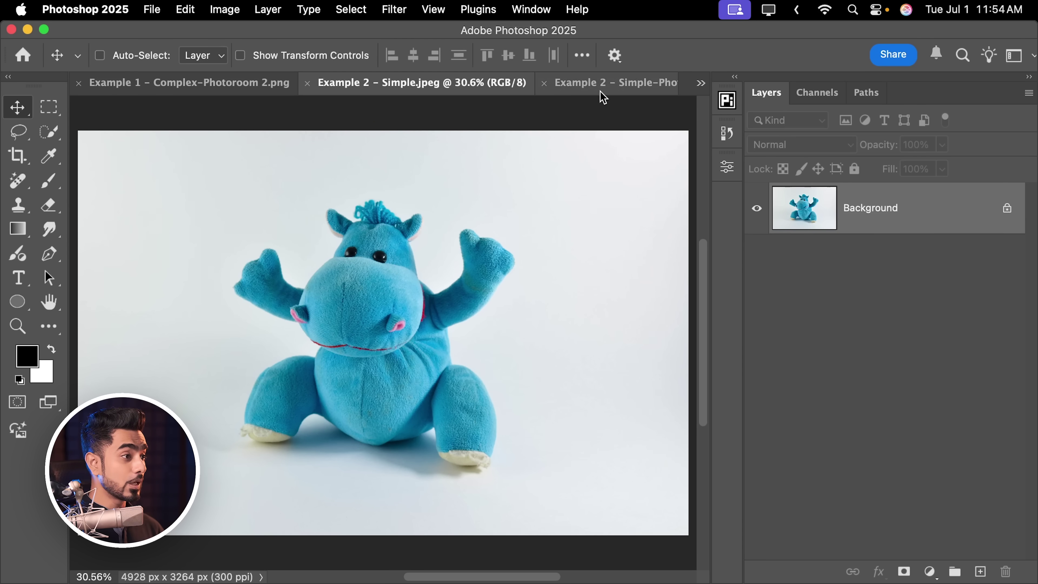
Examine the head, ears and arms of the hippo in Example 2 - Simple-Photoroom.png
{"action": "left_click", "coordinate": [602, 88]}
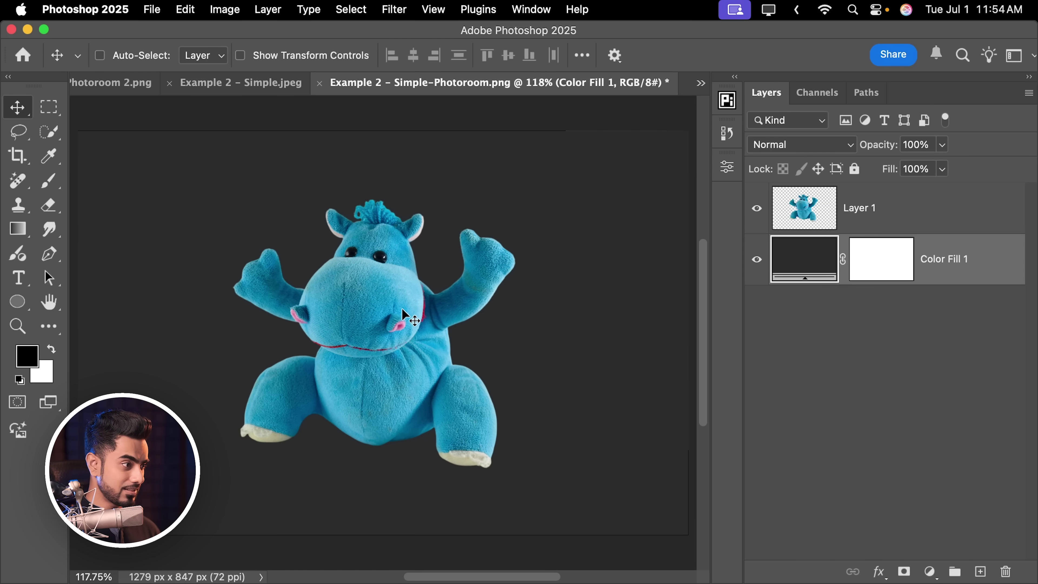
{"action": "scroll", "coordinate": [403, 310], "scroll_direction": "up", "scroll_amount": 5}
{"action": "left_click_drag", "start_coordinate": [411, 290], "coordinate": [434, 367]}
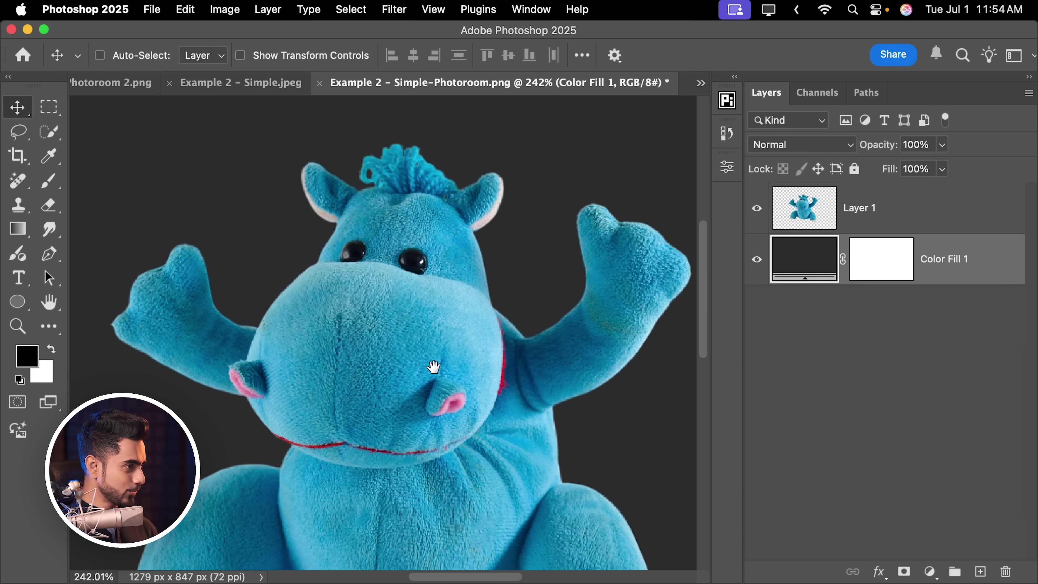
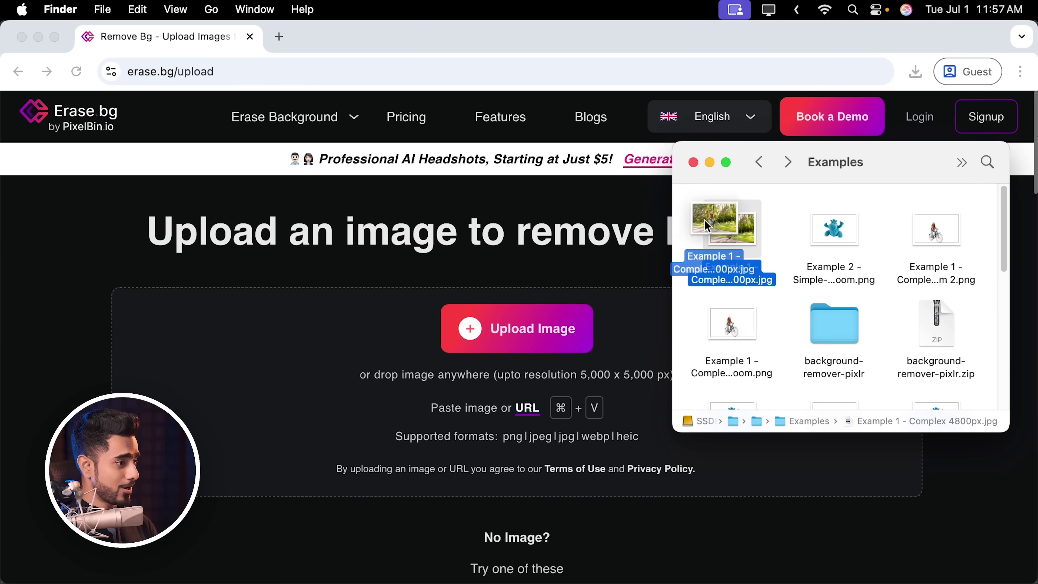
Upload Example 1 - Complex 4800px.jpg from Finder to Erase.bg and download the 3600 × 2400 preview cutout
{"action": "left_click_drag", "start_coordinate": [708, 226], "coordinate": [504, 316]}
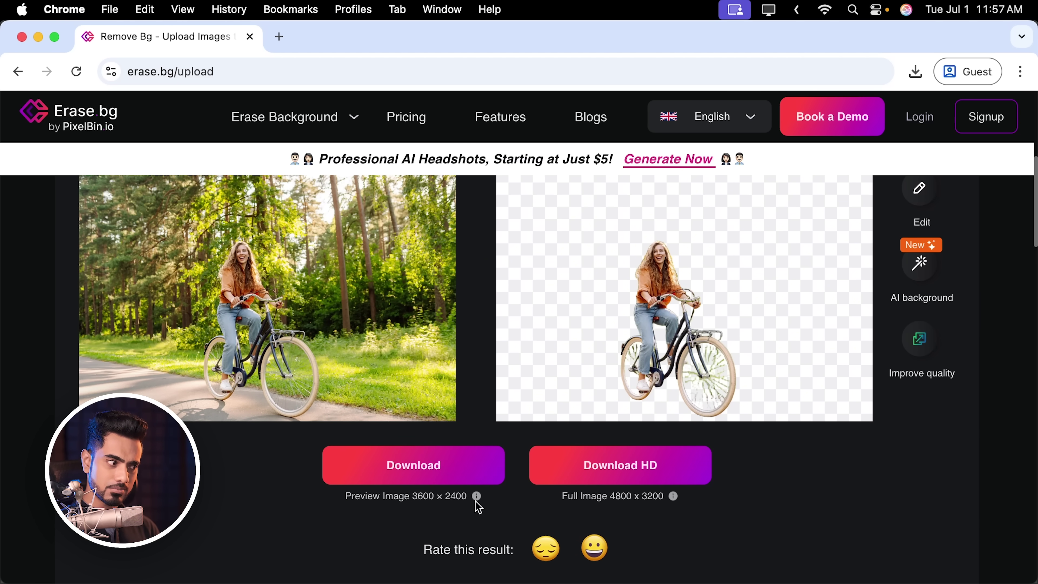
{"action": "left_click", "coordinate": [454, 477]}
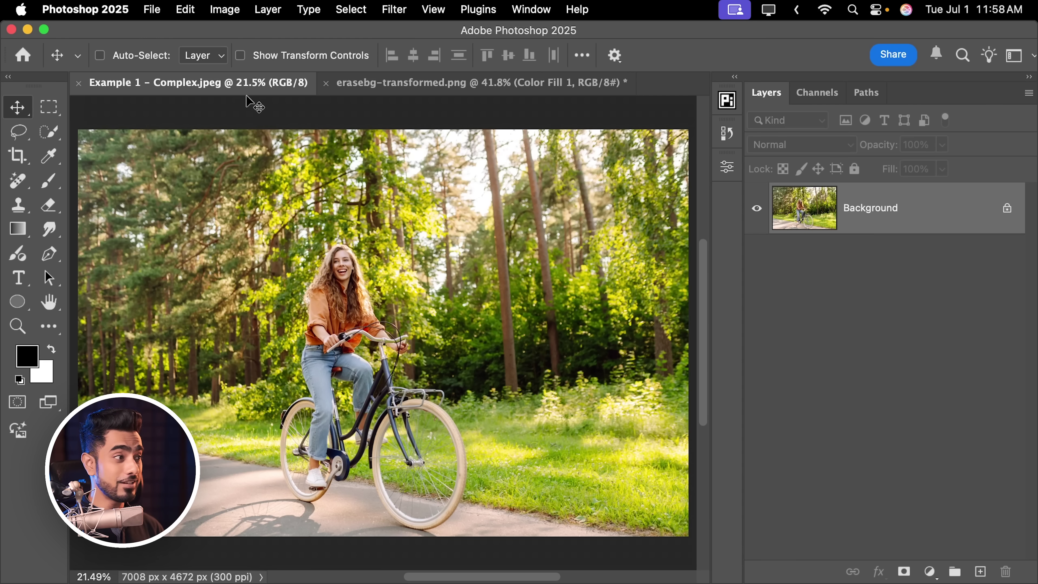
Examine the hair, bicycle frame and wheel spokes of erasebg-transformed.png in Photoshop
{"action": "left_click", "coordinate": [411, 89]}
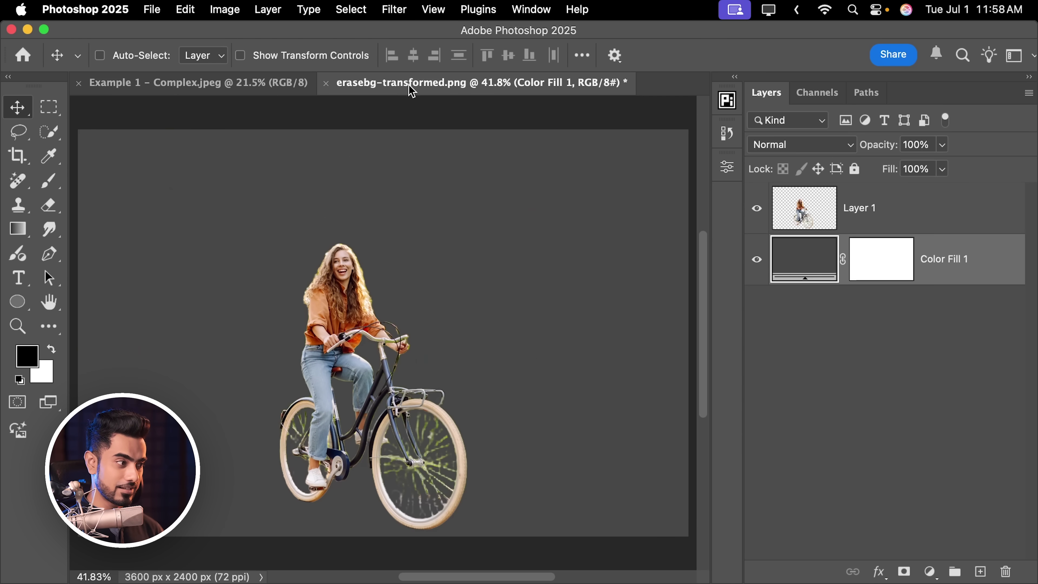
{"action": "left_click_drag", "start_coordinate": [349, 275], "coordinate": [343, 302]}
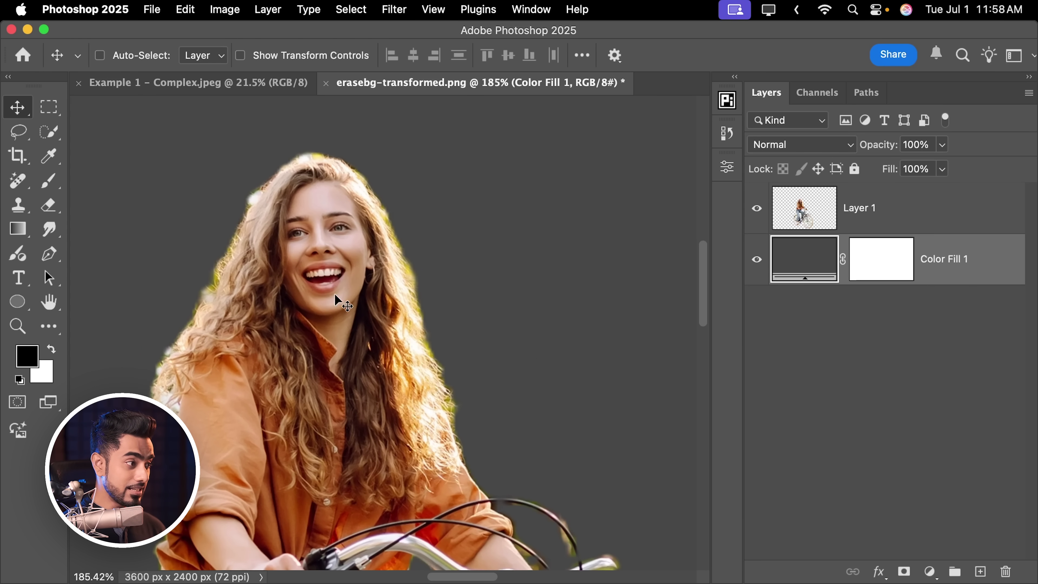
{"action": "scroll", "coordinate": [426, 406], "scroll_direction": "down", "scroll_amount": 15}
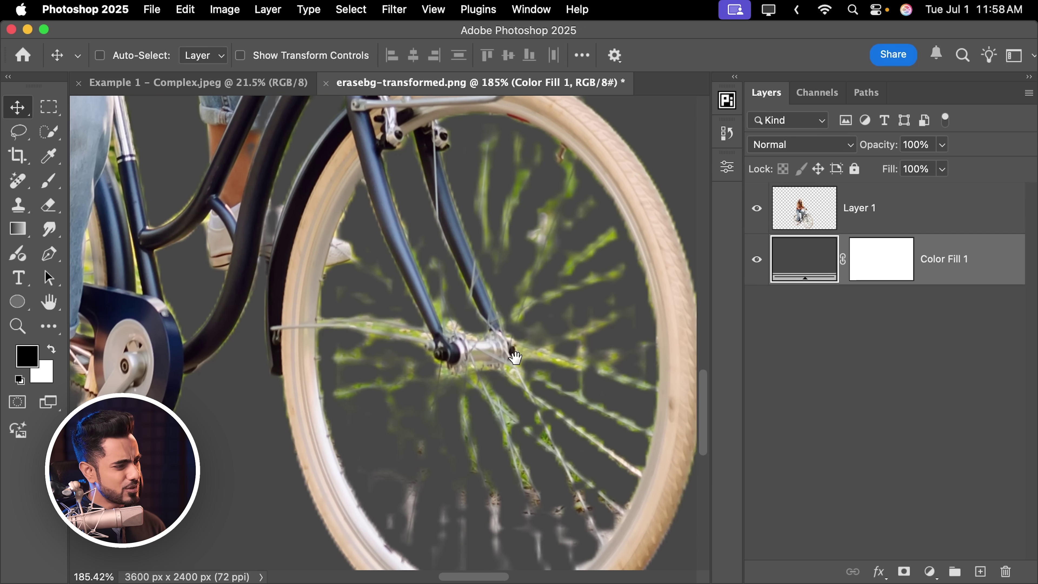
{"action": "scroll", "coordinate": [429, 366], "scroll_direction": "up", "scroll_amount": 5}
{"action": "scroll", "coordinate": [459, 354], "scroll_direction": "up", "scroll_amount": 5}
{"action": "scroll", "coordinate": [459, 354], "scroll_direction": "left", "scroll_amount": 6}
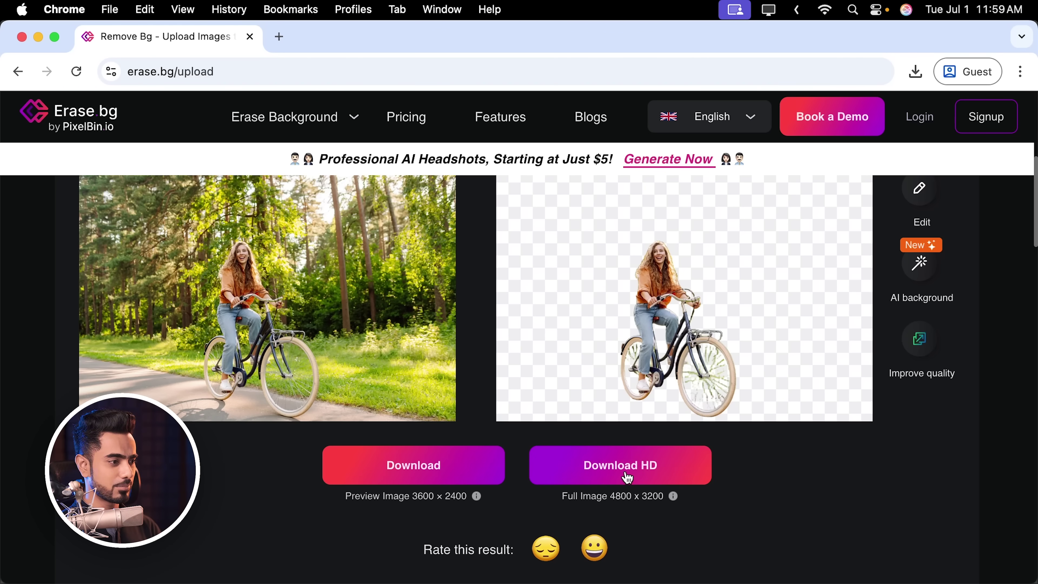
Request the 4800 x 3200 HD download of the cyclist cutout on Erase.bg, and open its Batch Mode
{"action": "left_click", "coordinate": [645, 475]}
{"action": "left_click", "coordinate": [672, 481]}
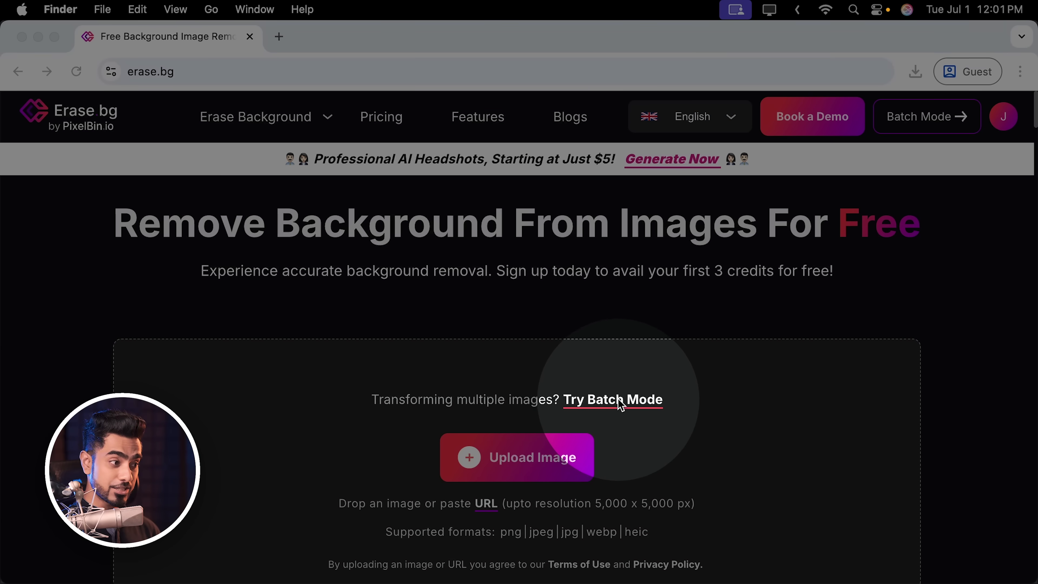
{"action": "left_click", "coordinate": [613, 401]}
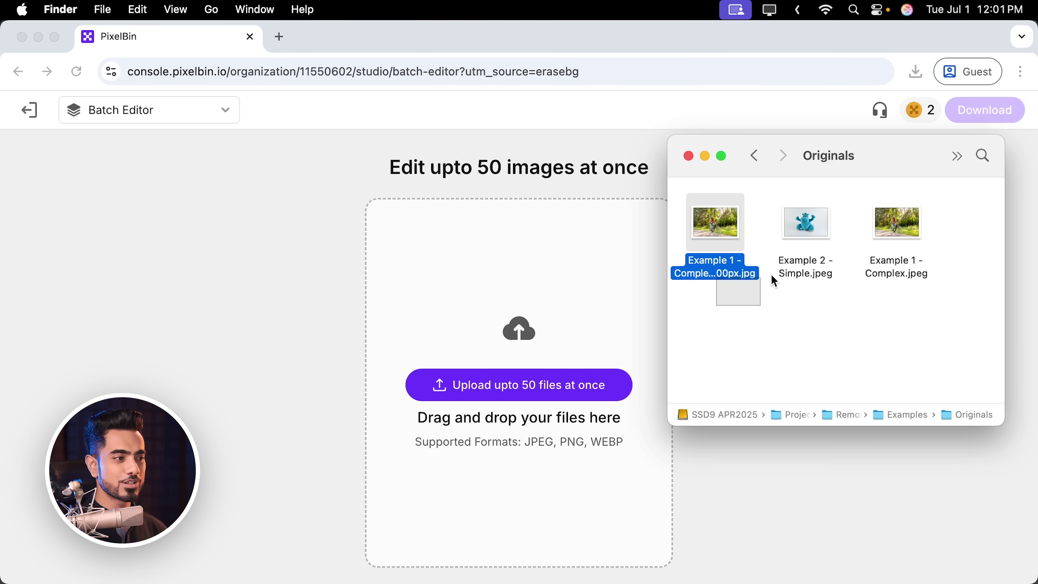
Upload Example 1 - Complex 4800px.jpg and Example 2 - Simple.jpeg together from Finder to the PixelBin Batch Editor
{"action": "left_click", "coordinate": [804, 224], "text": "super"}
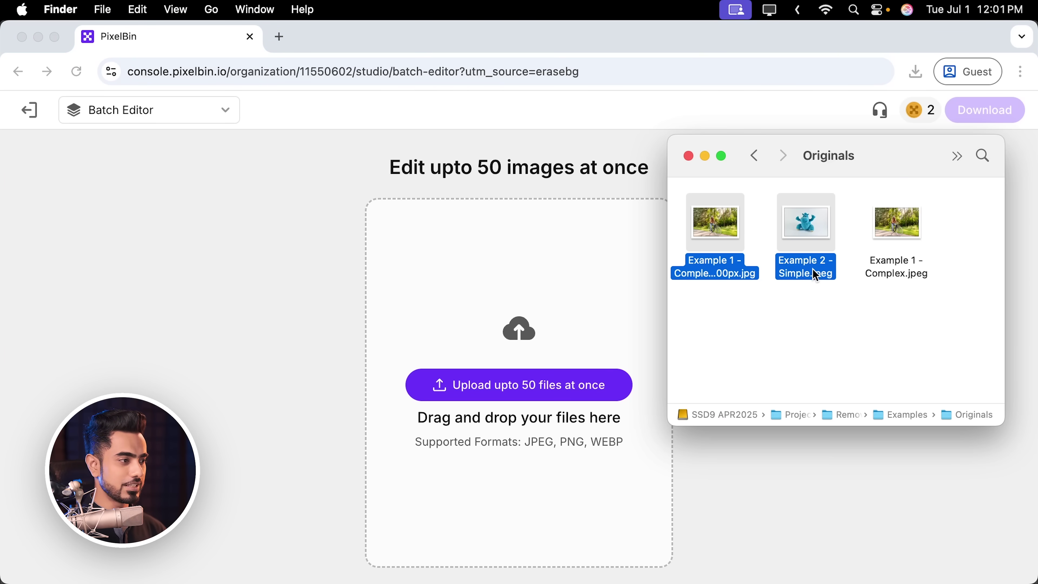
{"action": "left_click_drag", "start_coordinate": [804, 225], "coordinate": [450, 287]}
Apply Remove Background to the batch with Human as the foreground object, and download all the images as PNG
{"action": "left_click", "coordinate": [162, 183]}
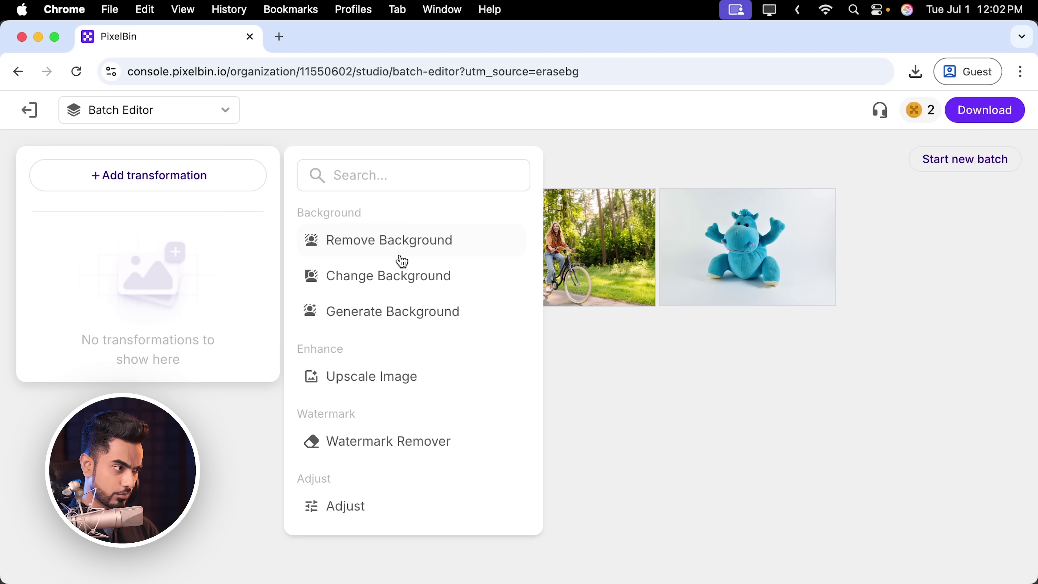
{"action": "left_click", "coordinate": [397, 250]}
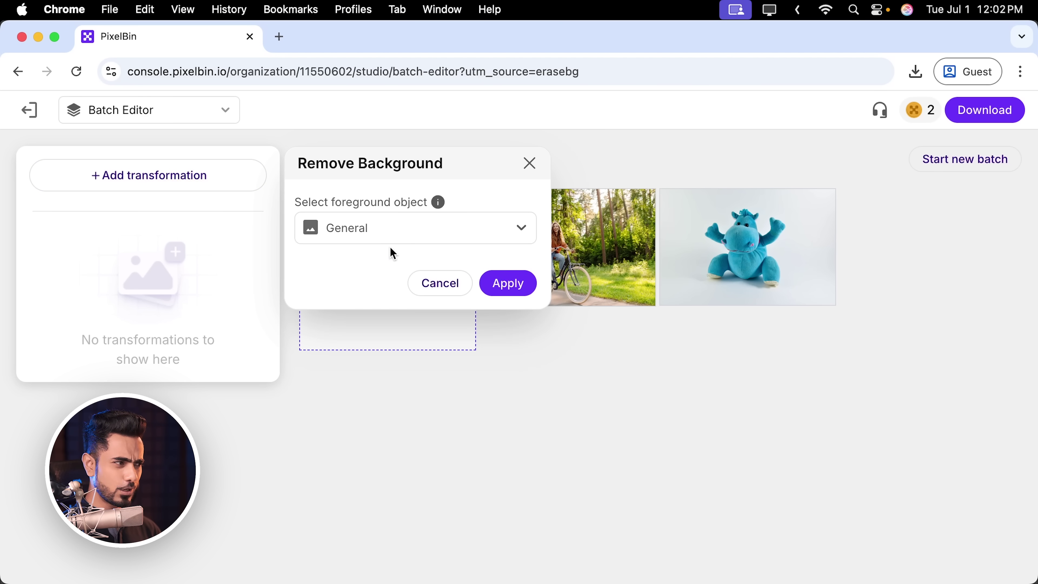
{"action": "left_click", "coordinate": [389, 231]}
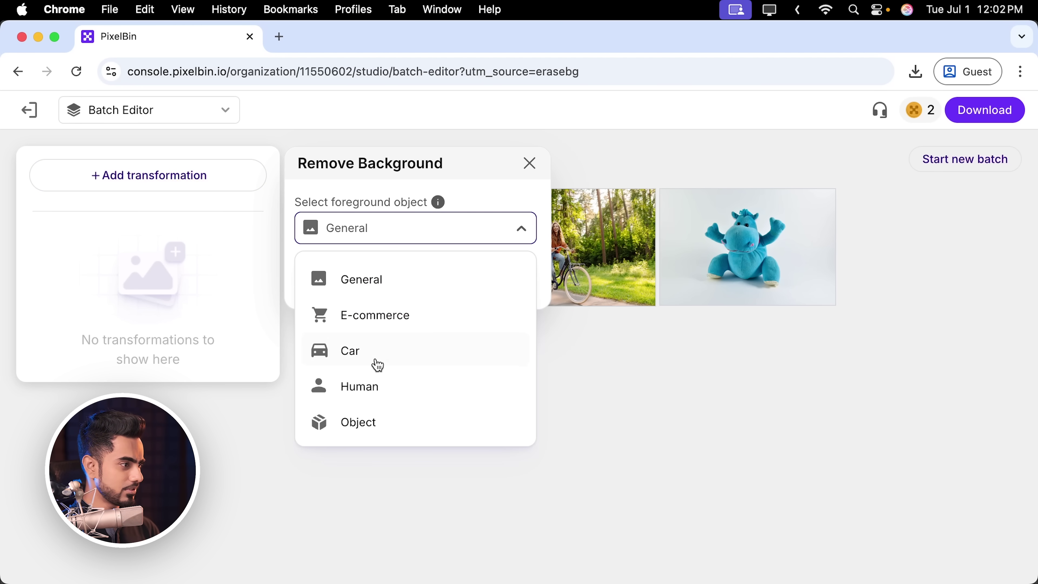
{"action": "left_click", "coordinate": [387, 397]}
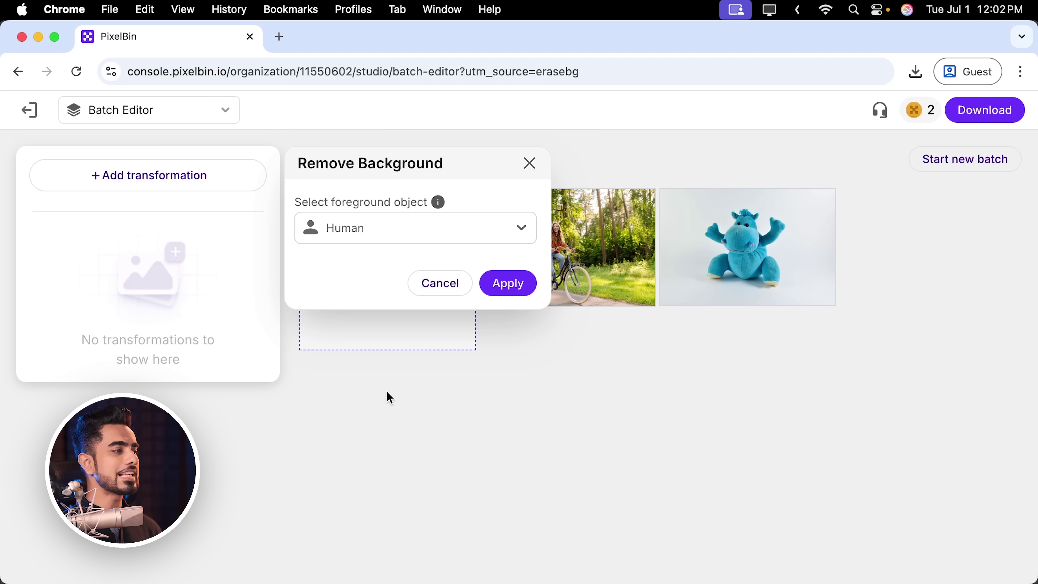
{"action": "left_click", "coordinate": [523, 283]}
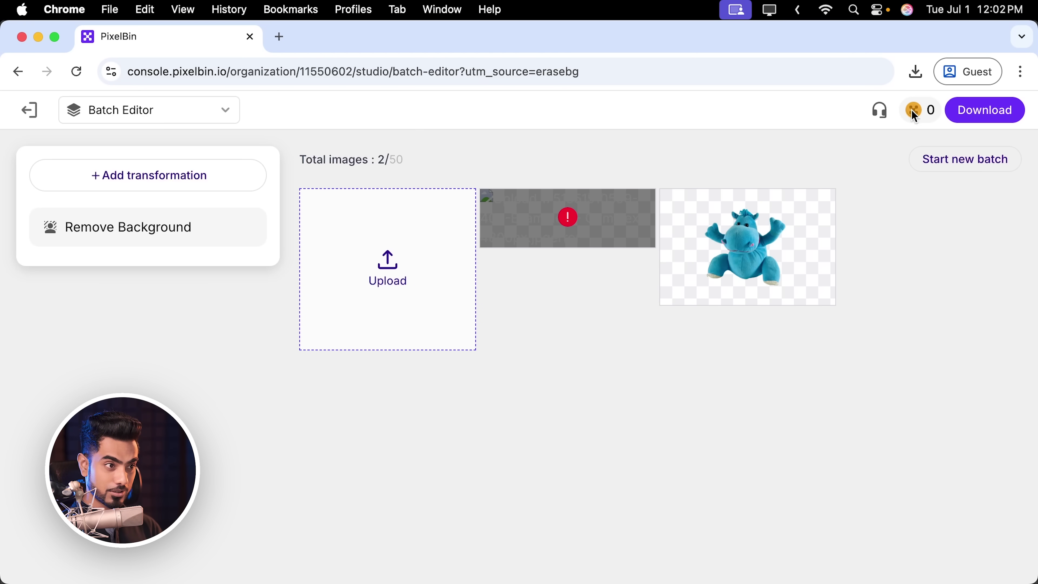
{"action": "left_click", "coordinate": [979, 119]}
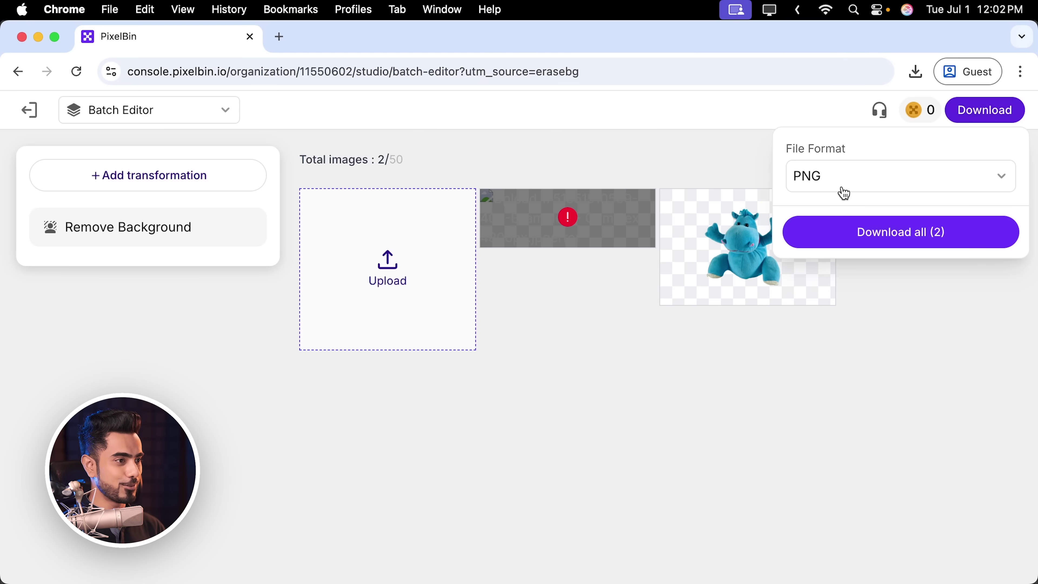
{"action": "left_click", "coordinate": [891, 242]}
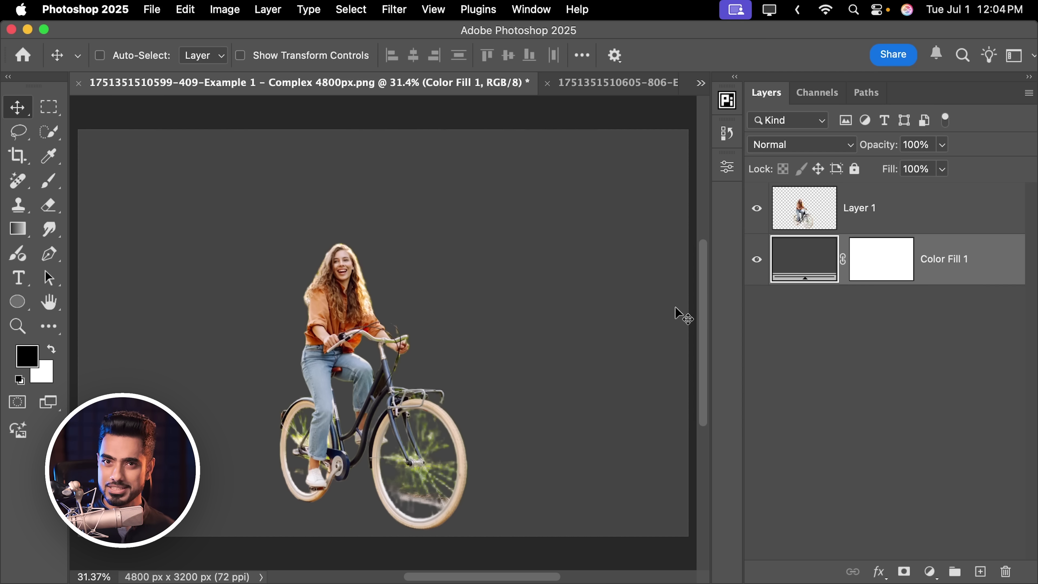
Examine the cyclist's hair, the handlebars and the front wheel spokes of the batch-processed Example 1 - Complex 4800px.png in Photoshop
{"action": "left_click_drag", "start_coordinate": [354, 288], "coordinate": [433, 245]}
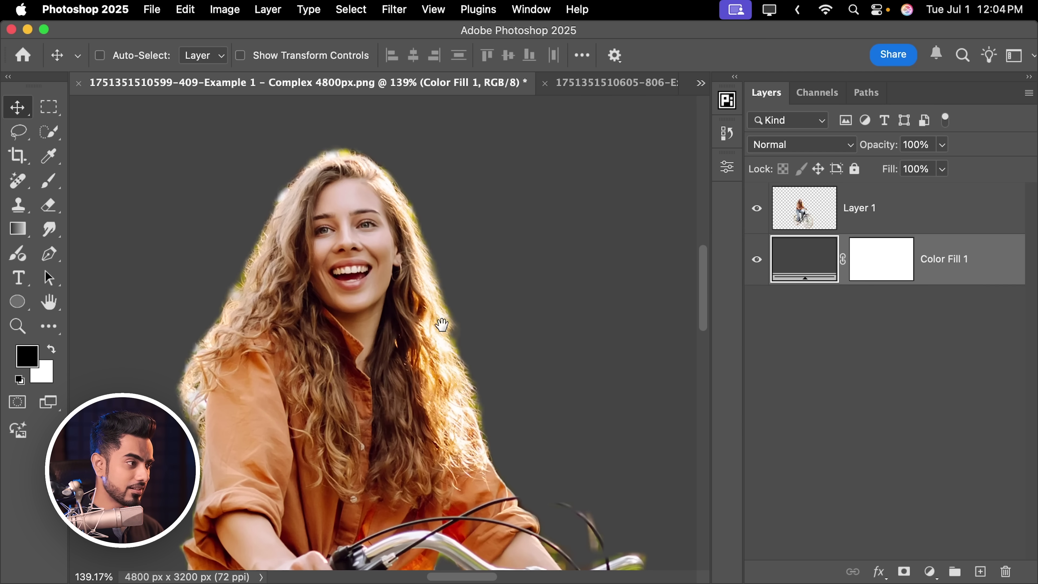
{"action": "left_click_drag", "start_coordinate": [408, 552], "coordinate": [406, 424]}
{"action": "scroll", "coordinate": [435, 277], "scroll_direction": "down", "scroll_amount": 6}
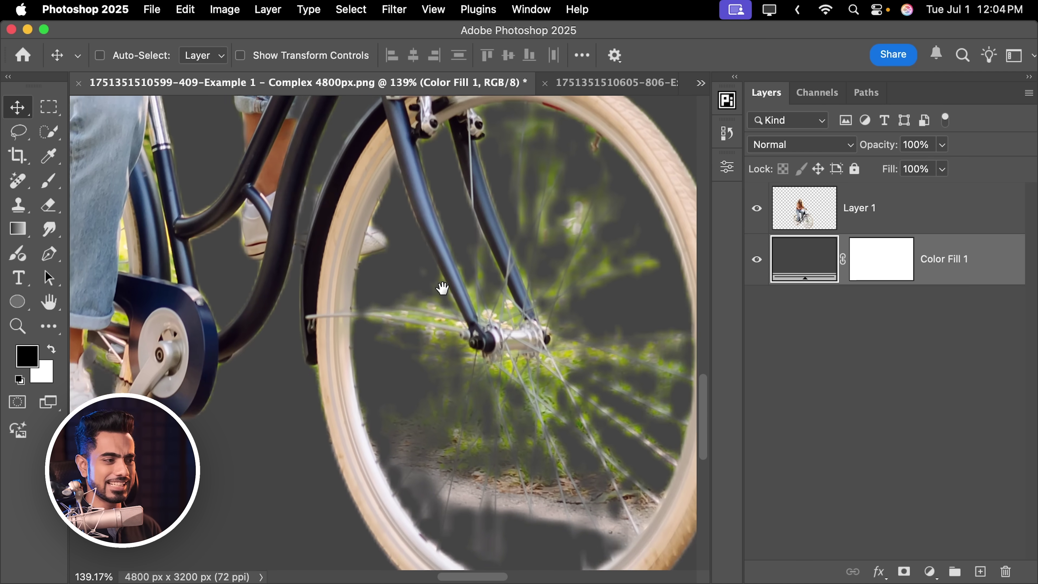
{"action": "scroll", "coordinate": [440, 290], "scroll_direction": "right", "scroll_amount": 3}
Examine the head, arms and feet of the hippo in the batch-processed Example 2 - Simple.png
{"action": "left_click", "coordinate": [593, 83]}
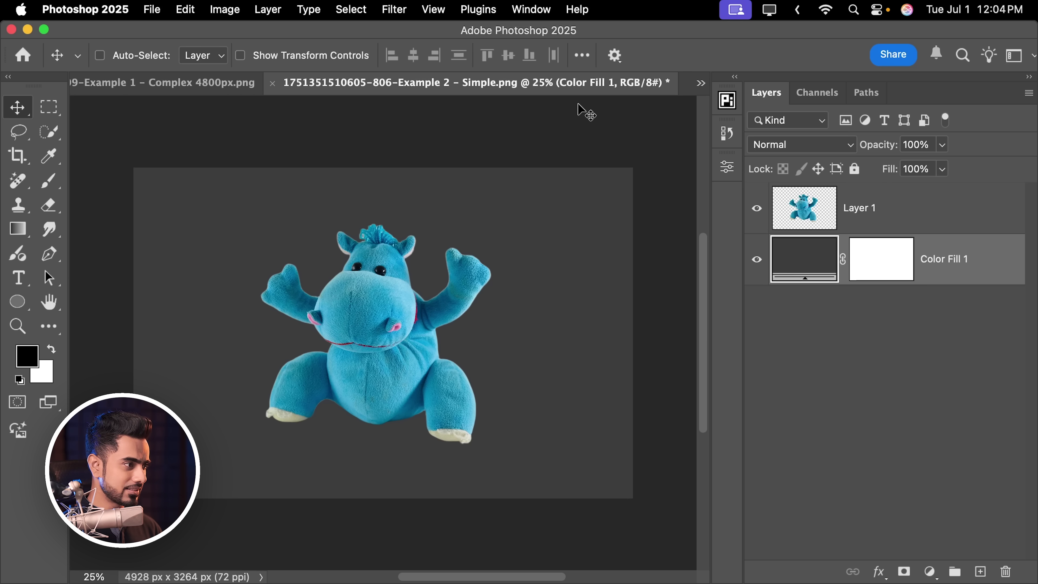
{"action": "left_click_drag", "start_coordinate": [398, 316], "coordinate": [527, 312]}
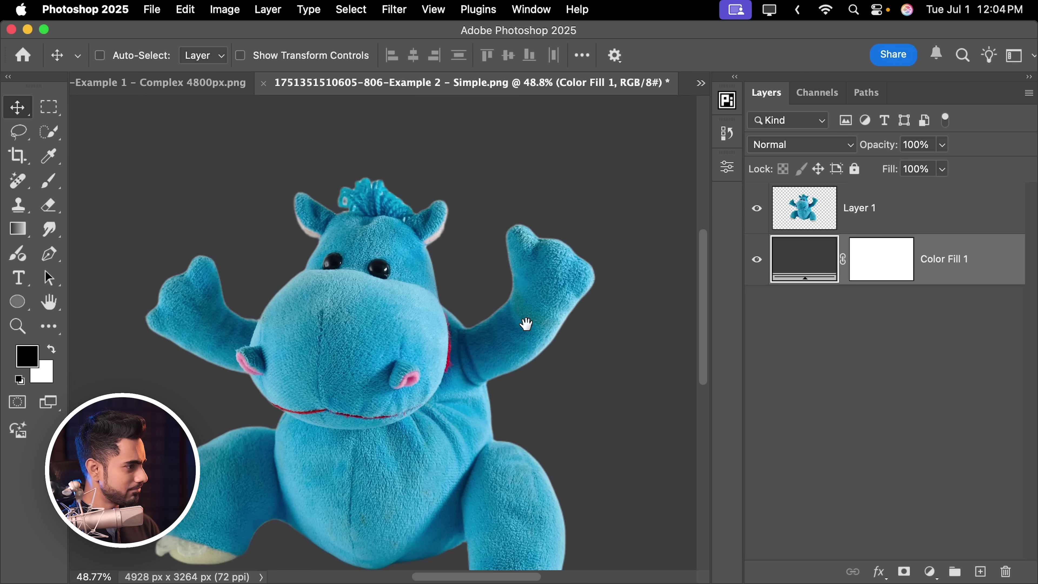
{"action": "scroll", "coordinate": [408, 385], "scroll_direction": "down", "scroll_amount": 3}
{"action": "scroll", "coordinate": [447, 279], "scroll_direction": "up", "scroll_amount": 3}
{"action": "scroll", "coordinate": [448, 278], "scroll_direction": "right", "scroll_amount": 2}
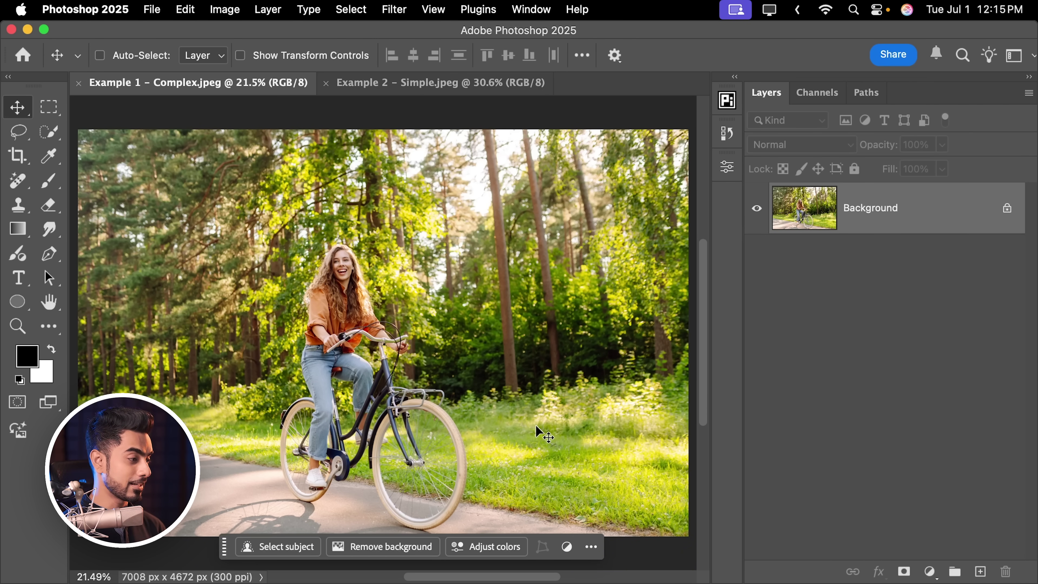
Remove the background of Example 1 - Complex.jpeg with Photoshop's Remove Background and check the front wheel spokes
{"action": "left_click", "coordinate": [387, 548]}
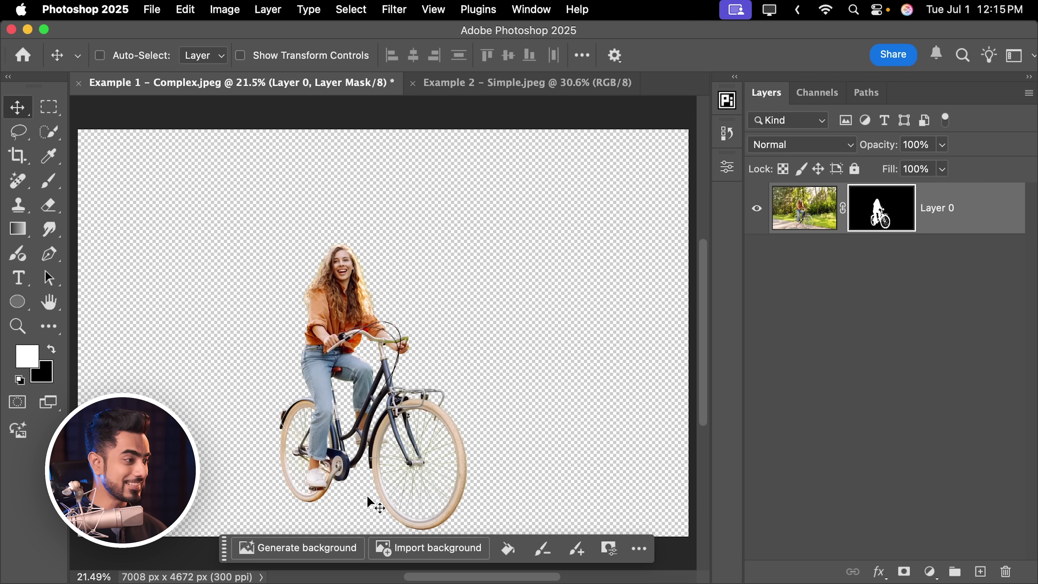
{"action": "scroll", "coordinate": [380, 411], "scroll_direction": "up", "scroll_amount": 5}
{"action": "scroll", "coordinate": [475, 436], "scroll_direction": "down", "scroll_amount": 4}
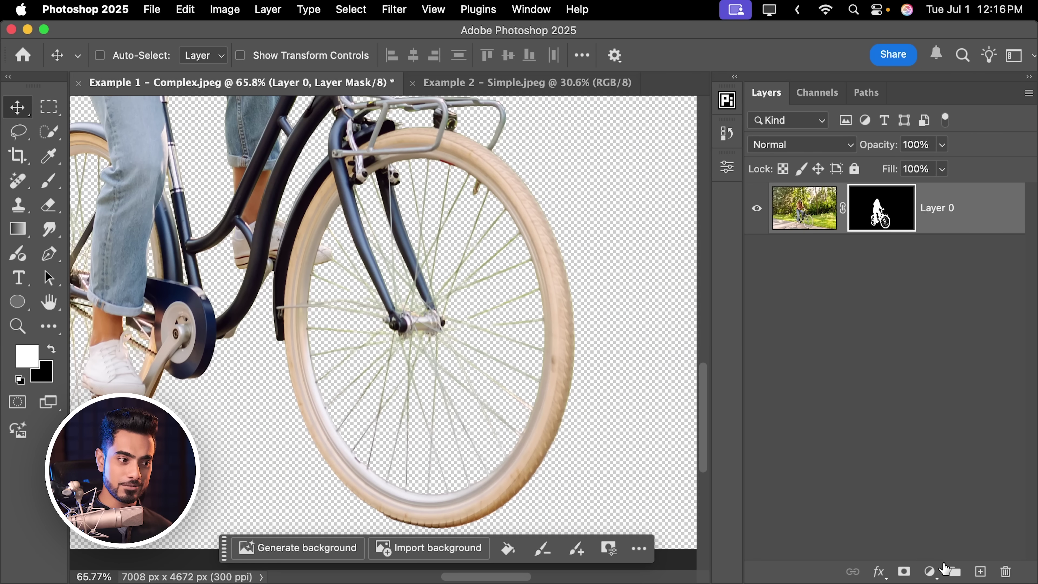
Add a dark grey Solid Color fill layer and place it below the masked cyclist layer
{"action": "left_click", "coordinate": [944, 568]}
{"action": "left_click", "coordinate": [947, 280]}
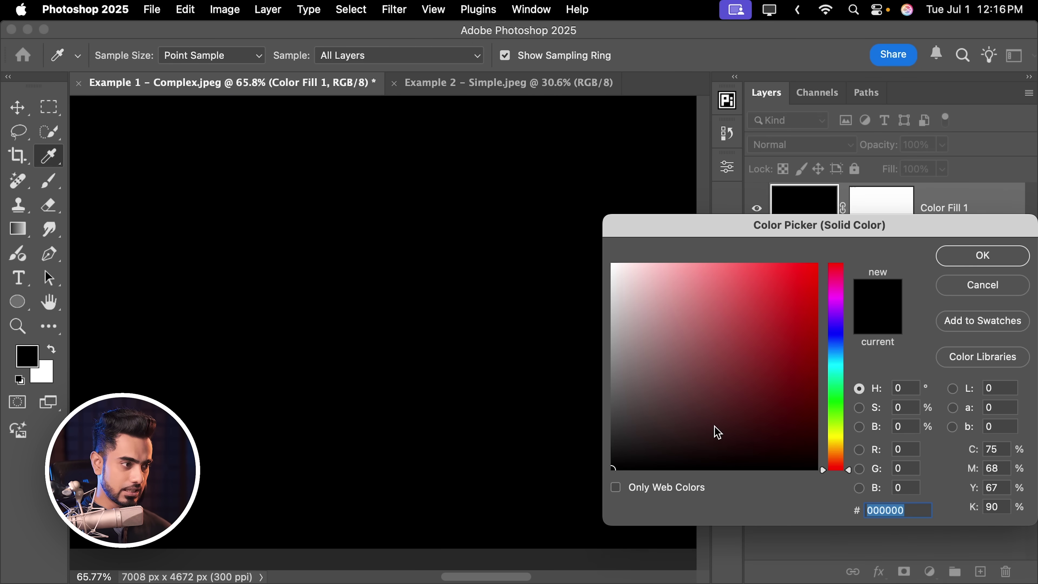
{"action": "left_click", "coordinate": [618, 413]}
{"action": "left_click", "coordinate": [982, 255]}
{"action": "left_click_drag", "start_coordinate": [940, 208], "coordinate": [907, 290]}
Examine the bicycle wheels, frame, cables and hair edges of the cyclist cutout against the dark grey fill
{"action": "key", "text": "super+0"}
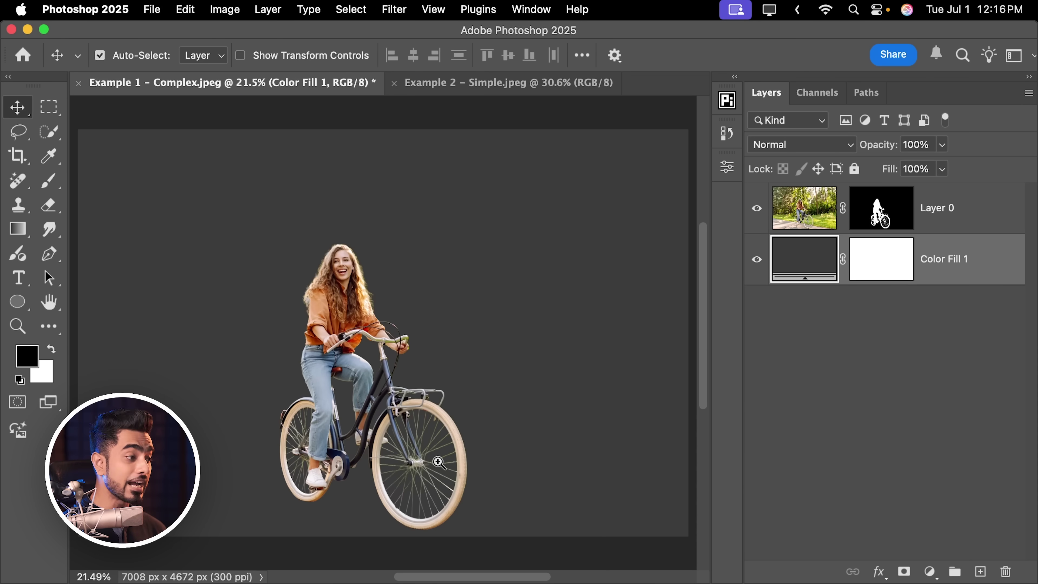
{"action": "left_click_drag", "start_coordinate": [439, 462], "coordinate": [404, 319]}
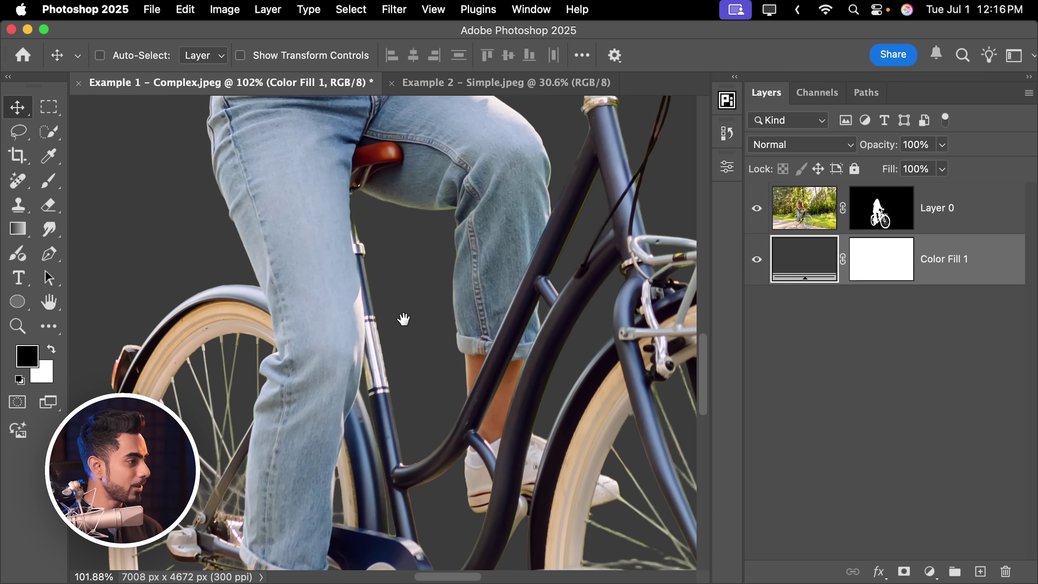
{"action": "scroll", "coordinate": [404, 319], "scroll_direction": "up", "scroll_amount": 10}
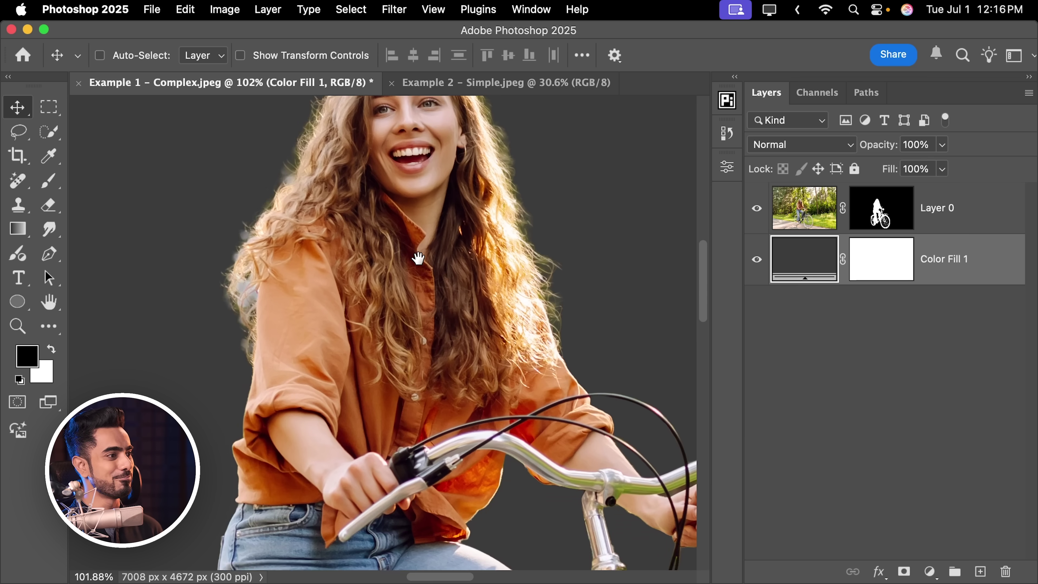
{"action": "left_click_drag", "start_coordinate": [418, 257], "coordinate": [352, 316]}
{"action": "key", "text": "super+0"}
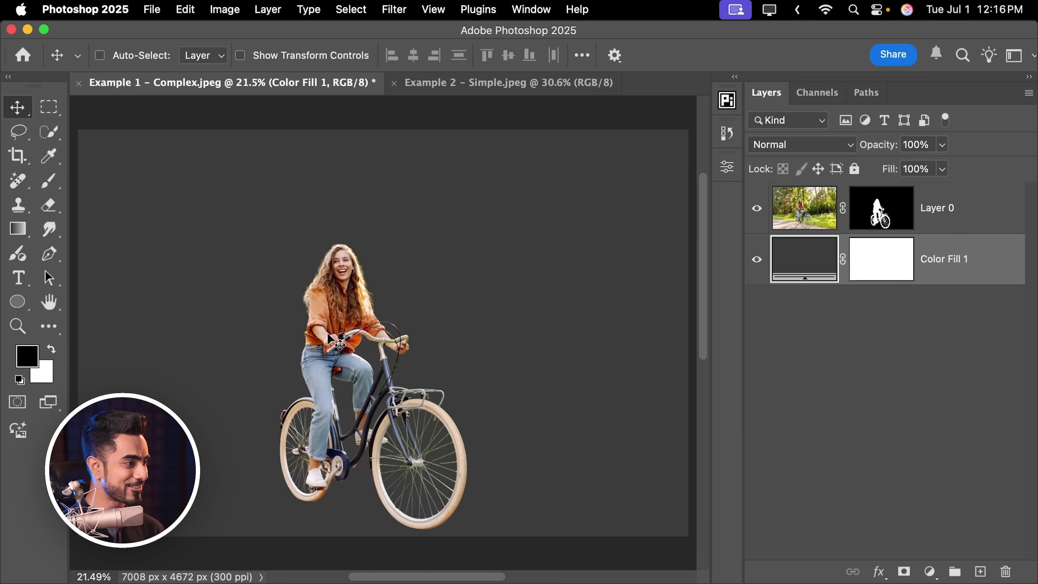
{"action": "scroll", "coordinate": [368, 283], "scroll_direction": "up", "scroll_amount": 3}
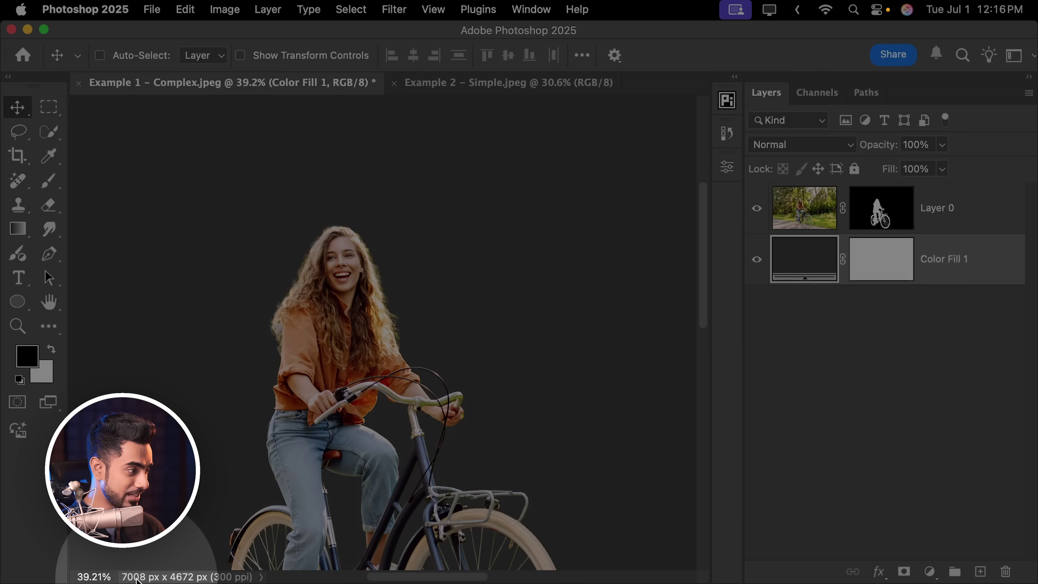